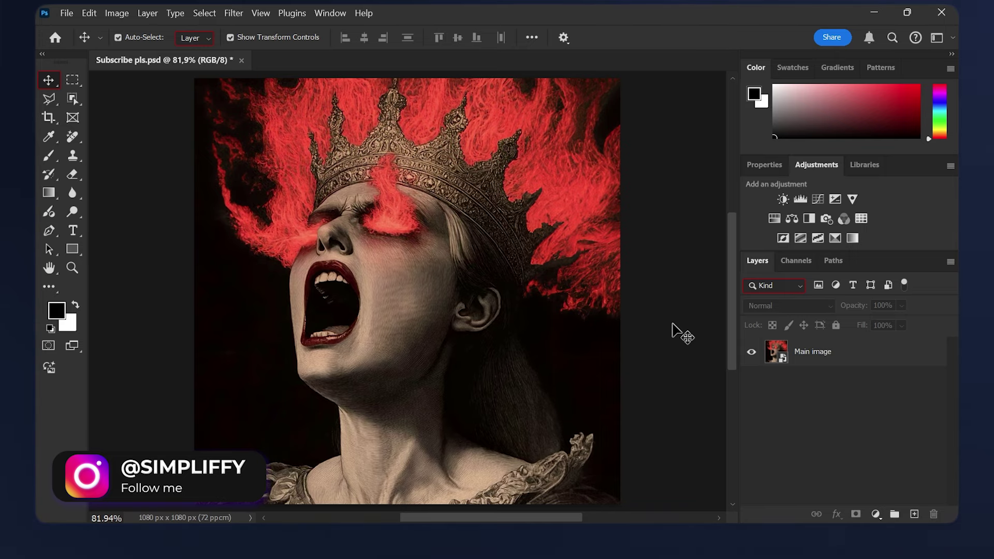
Step: Switch to the Polygonal Lasso Tool in the toolbar
{"action": "left_click", "coordinate": [50, 96]}
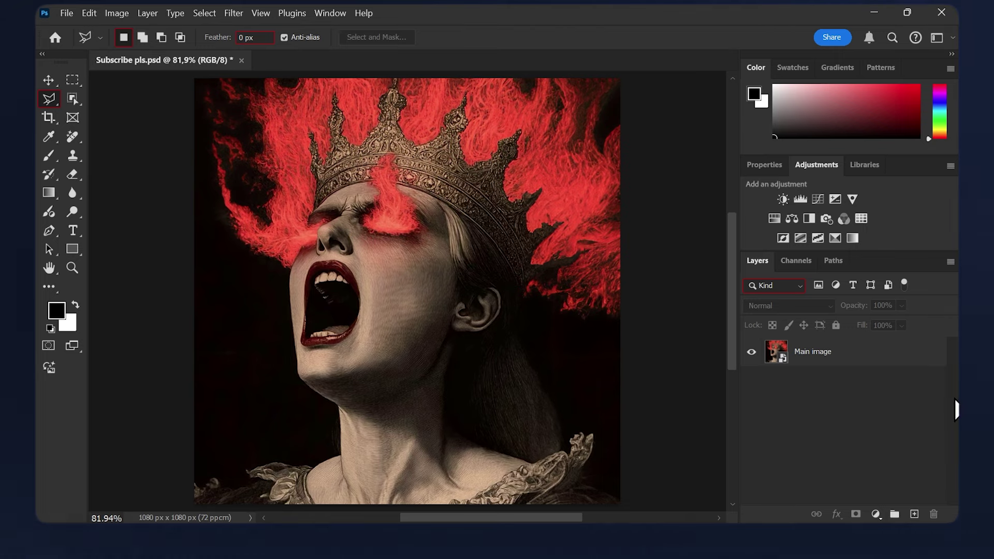
Step: Draw a polygonal selection around the burning eyes, extending up to the crown
{"action": "left_click", "coordinate": [811, 351]}
{"action": "left_click", "coordinate": [357, 228]}
{"action": "left_click", "coordinate": [381, 247]}
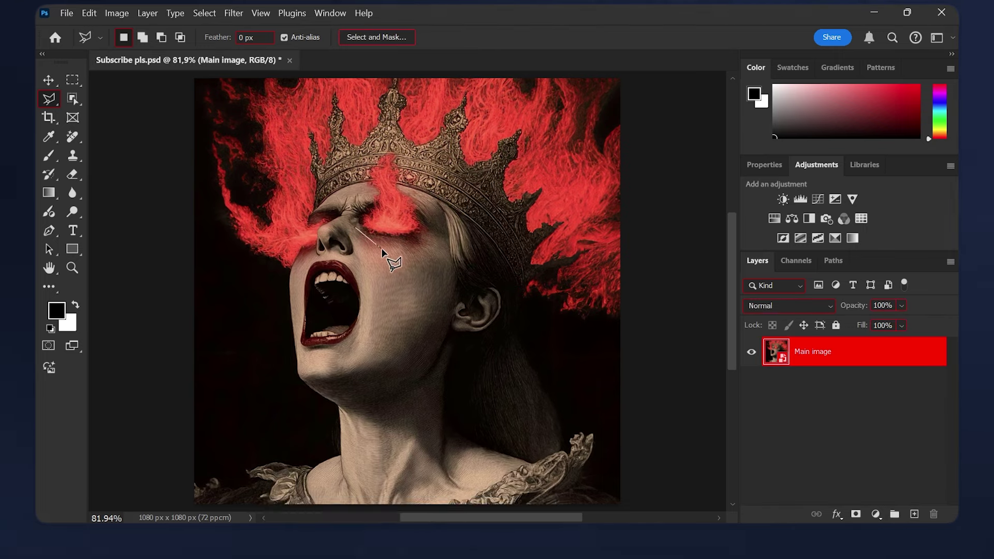
{"action": "left_click", "coordinate": [434, 239]}
{"action": "left_click", "coordinate": [409, 174]}
{"action": "left_click", "coordinate": [389, 136]}
{"action": "double_click", "coordinate": [365, 155]}
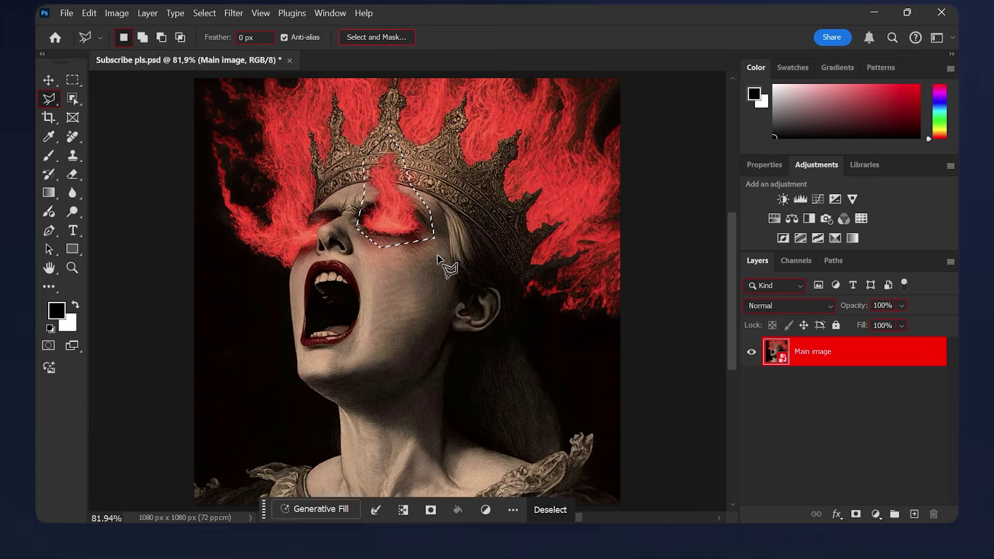
Step: Copy the selection to a new layer named cutout and mask it to its own pixels
{"action": "key", "text": "ctrl+j"}
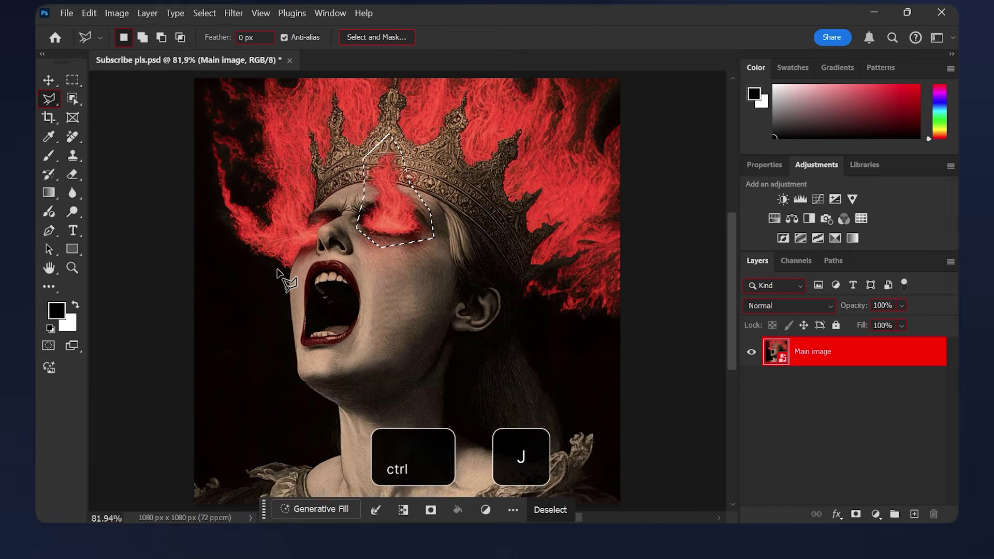
{"action": "key", "text": "ctrl+j"}
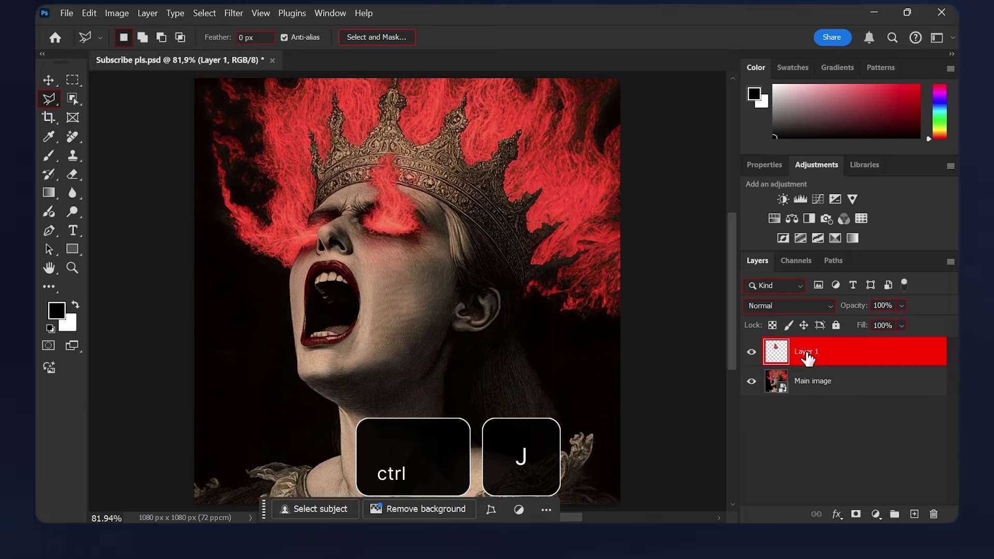
{"action": "double_click", "coordinate": [807, 353]}
{"action": "type", "text": "cutout"}
{"action": "key", "text": "Return"}
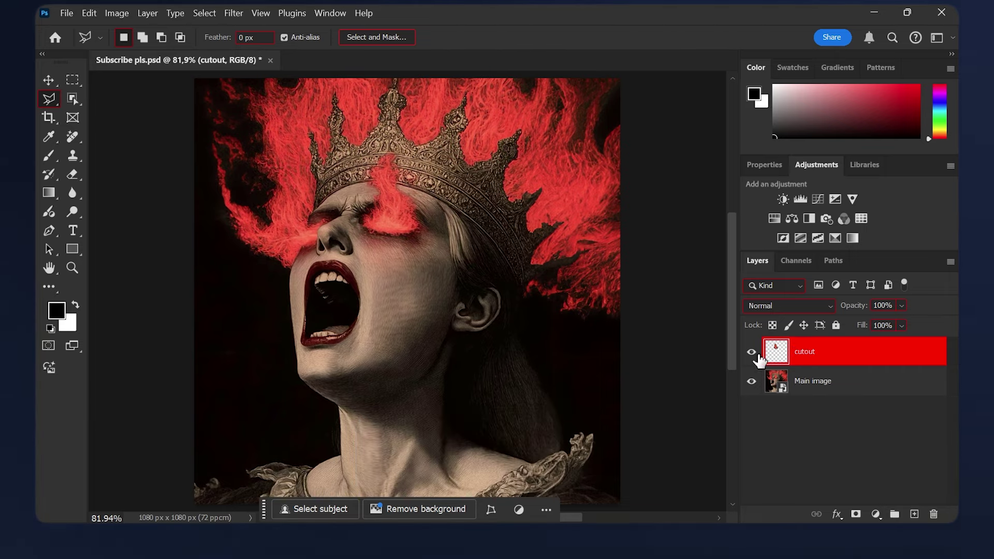
{"action": "left_click", "coordinate": [776, 354], "text": "ctrl"}
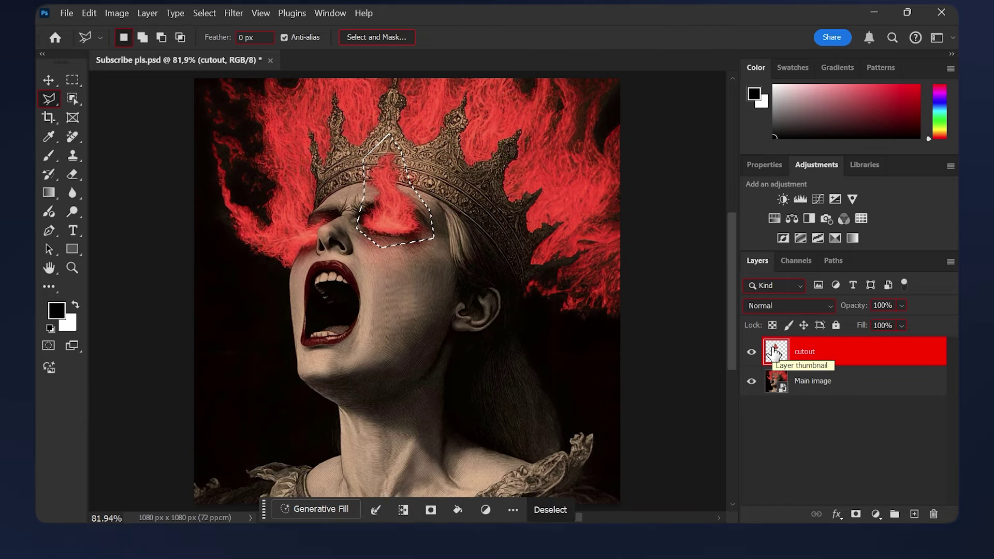
{"action": "left_click", "coordinate": [855, 515]}
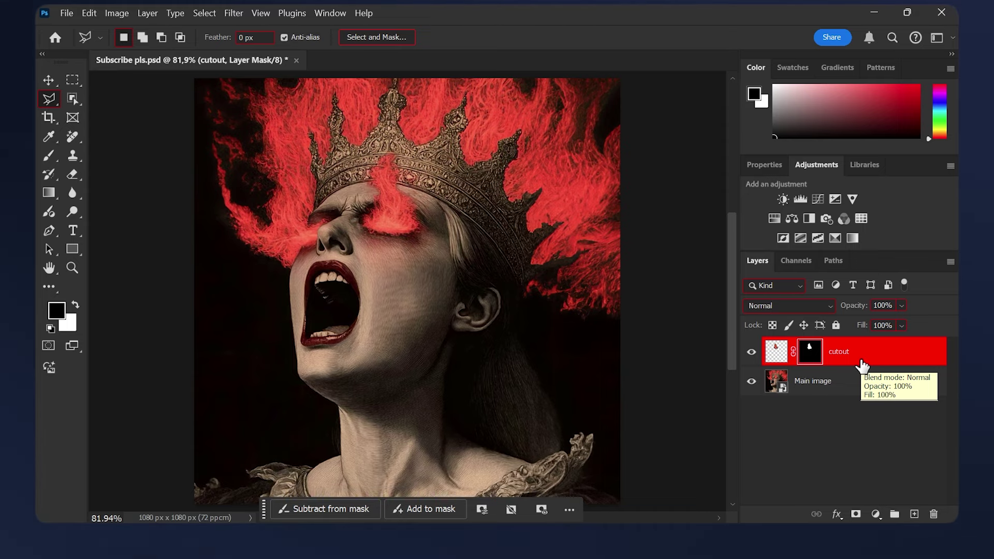
Step: Add a Solid Color fill layer set to #ffffff
{"action": "left_click", "coordinate": [877, 520]}
{"action": "left_click", "coordinate": [890, 252]}
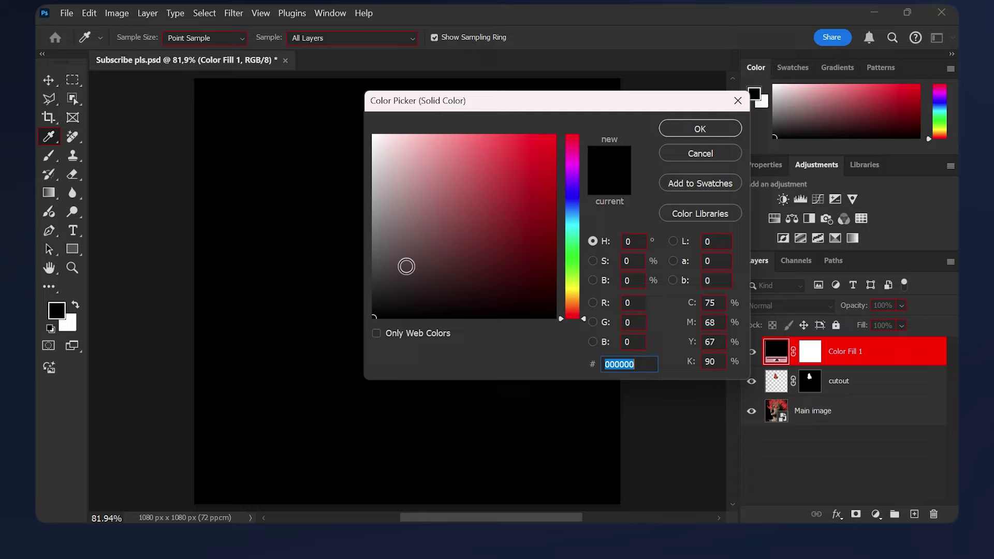
{"action": "type", "text": "ffffff"}
{"action": "left_click", "coordinate": [673, 130]}
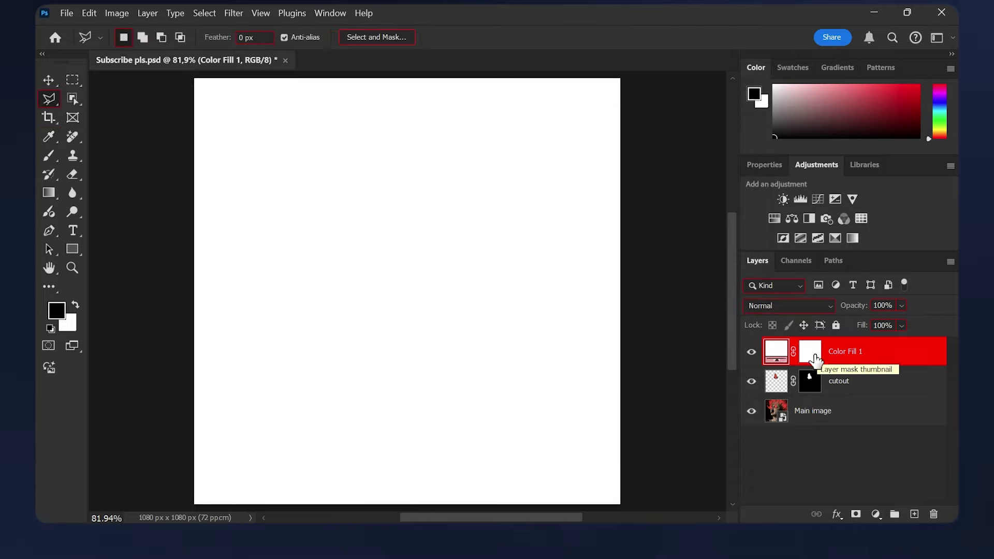
Step: Delete the fill layer's mask and move the layer beneath cutout
{"action": "left_click", "coordinate": [812, 362]}
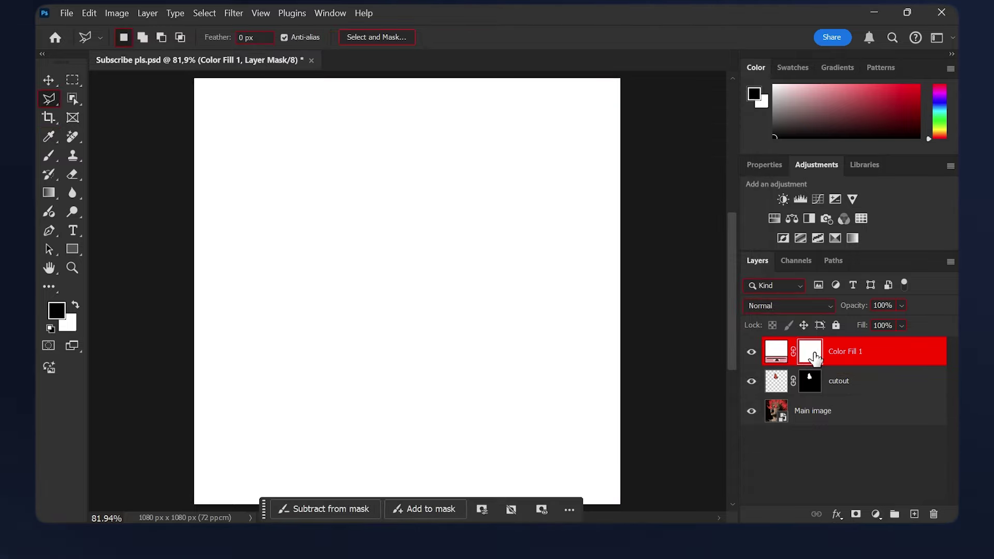
{"action": "left_click_drag", "start_coordinate": [811, 356], "coordinate": [932, 512]}
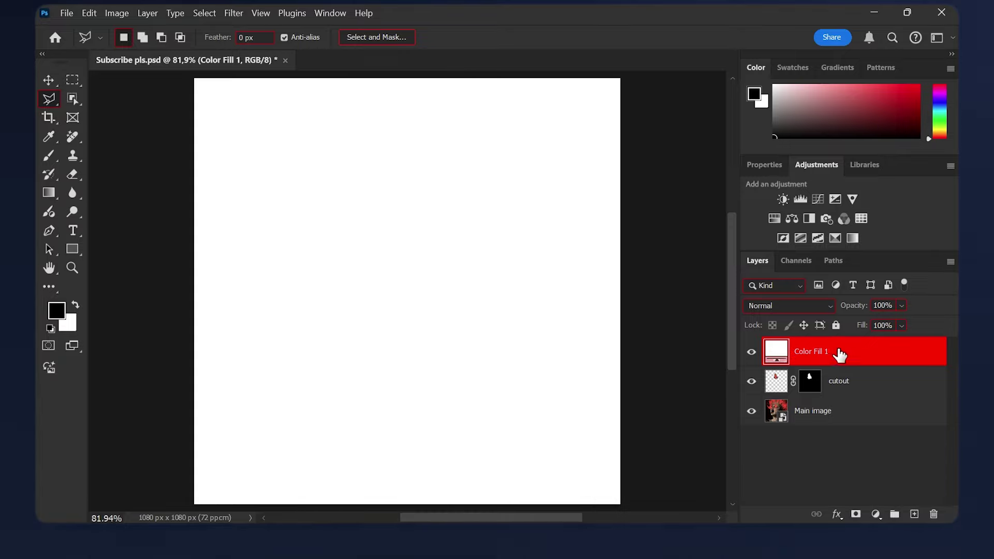
{"action": "left_click_drag", "start_coordinate": [839, 355], "coordinate": [829, 384]}
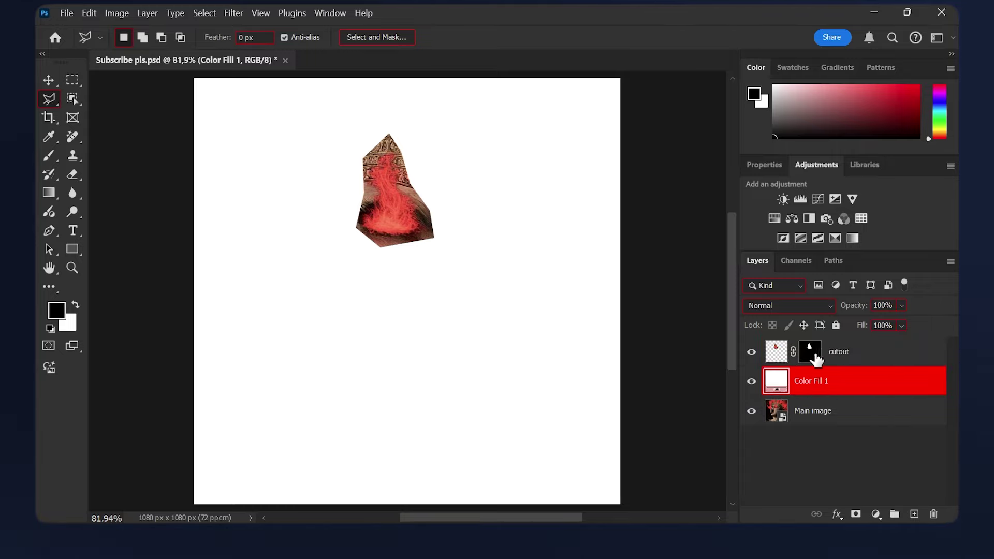
Step: Try dragging the cutout mask onto the fill layer, then undo it
{"action": "left_click", "coordinate": [841, 356]}
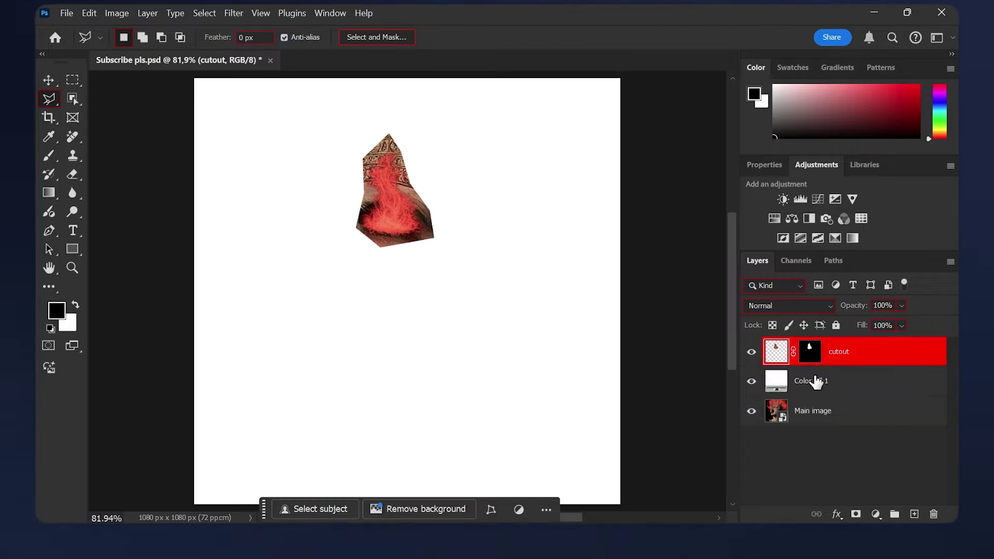
{"action": "left_click", "coordinate": [811, 358]}
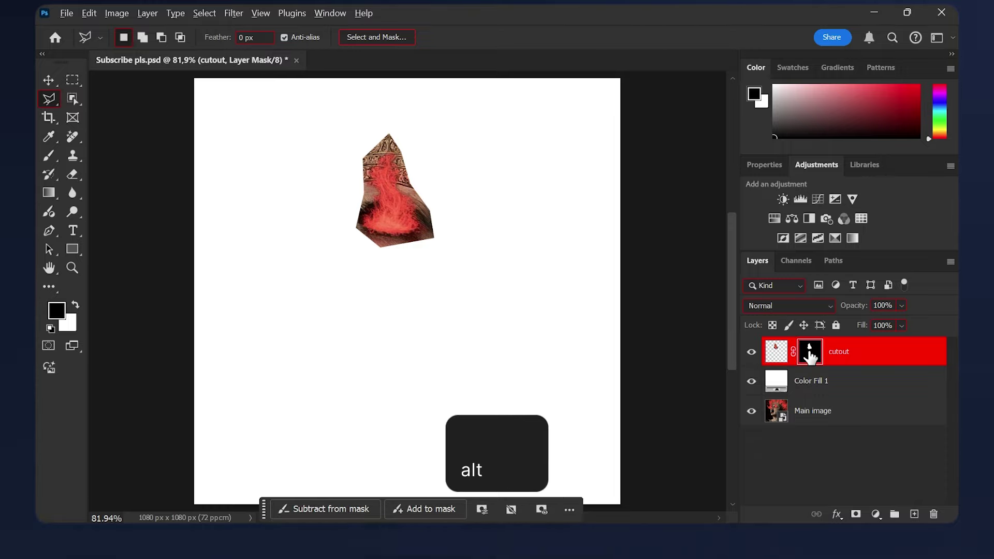
{"action": "left_click_drag", "start_coordinate": [811, 356], "coordinate": [807, 382]}
{"action": "key", "text": "ctrl+z"}
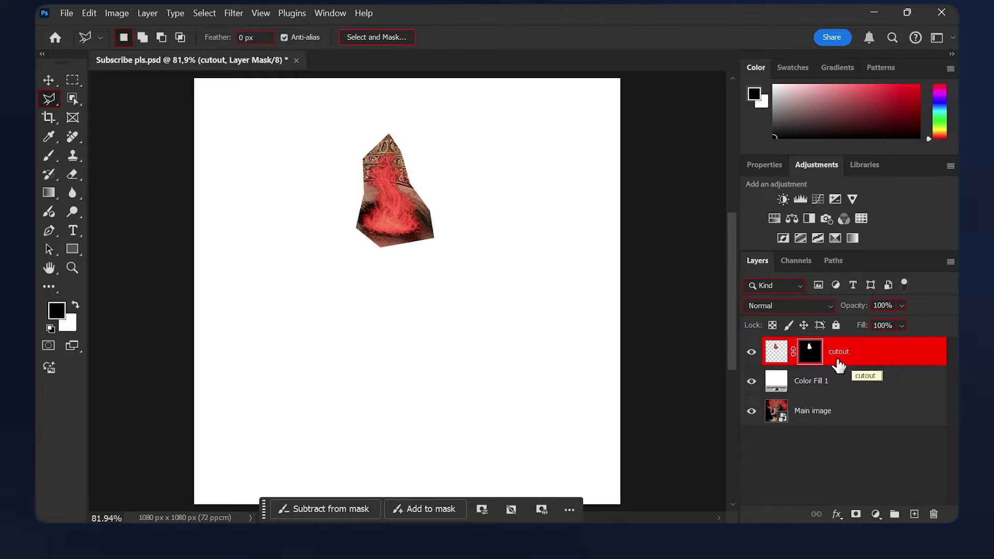
Step: Load the cutout's shape as a selection and use it to mask Color Fill 1
{"action": "left_click", "coordinate": [780, 353], "text": "ctrl"}
{"action": "left_click", "coordinate": [825, 393]}
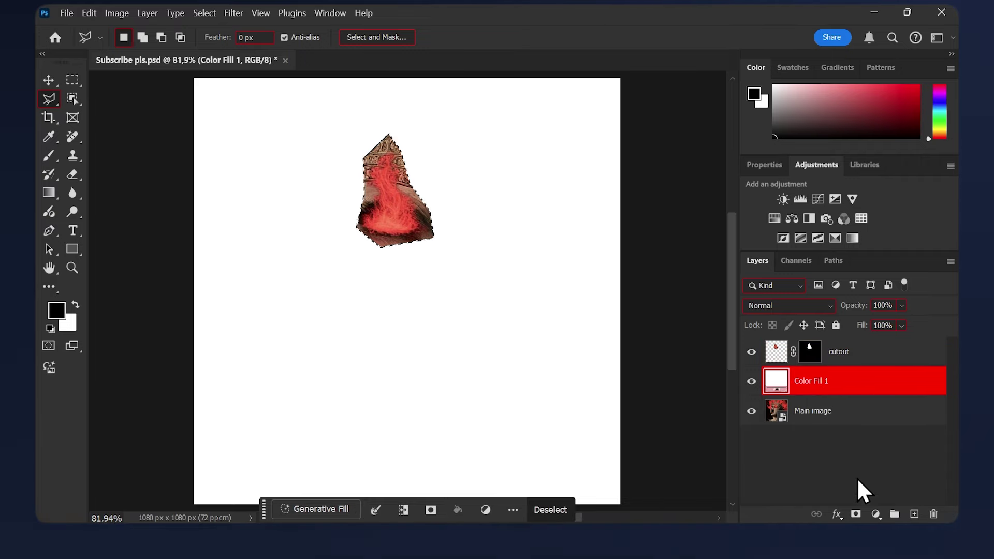
{"action": "left_click", "coordinate": [855, 515]}
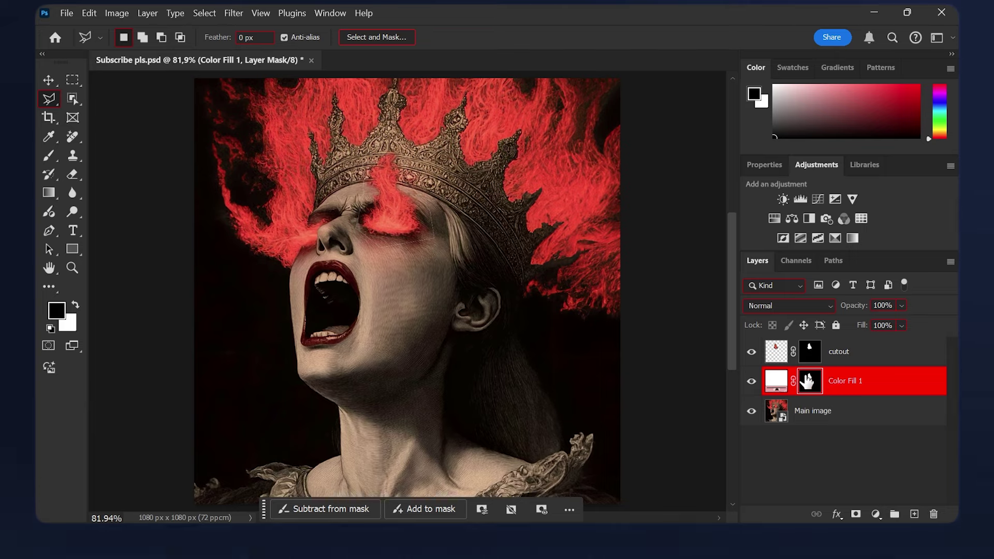
{"action": "left_click", "coordinate": [775, 384]}
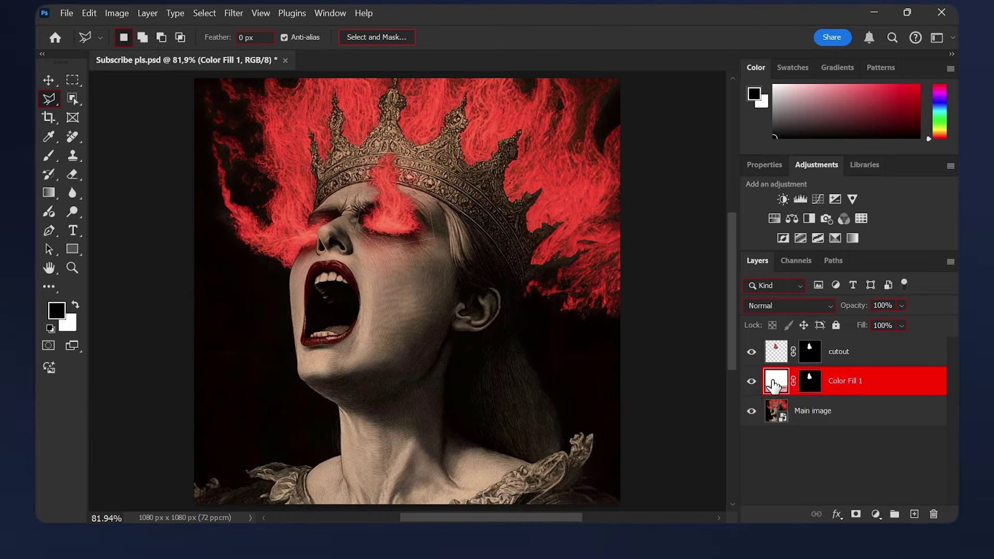
Step: Apply Crystallize with Cell Size 5 to the Color Fill 1 mask
{"action": "left_click", "coordinate": [808, 388]}
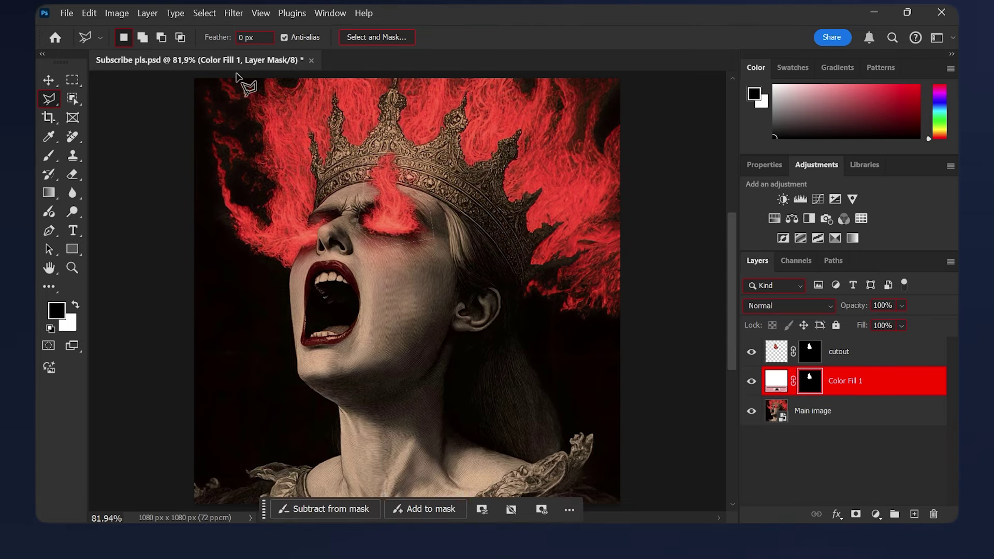
{"action": "left_click", "coordinate": [233, 13]}
{"action": "mouse_move", "coordinate": [333, 233]}
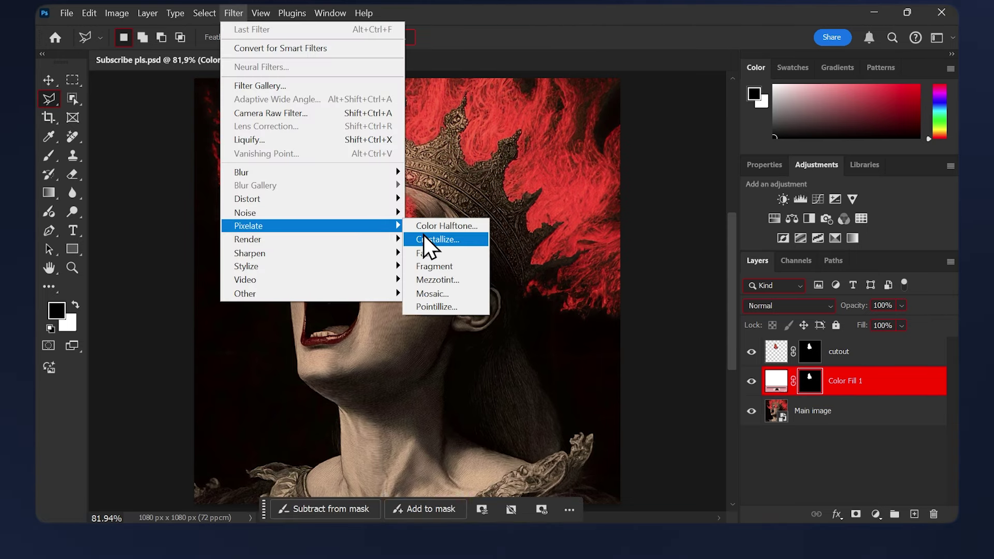
{"action": "left_click", "coordinate": [428, 247]}
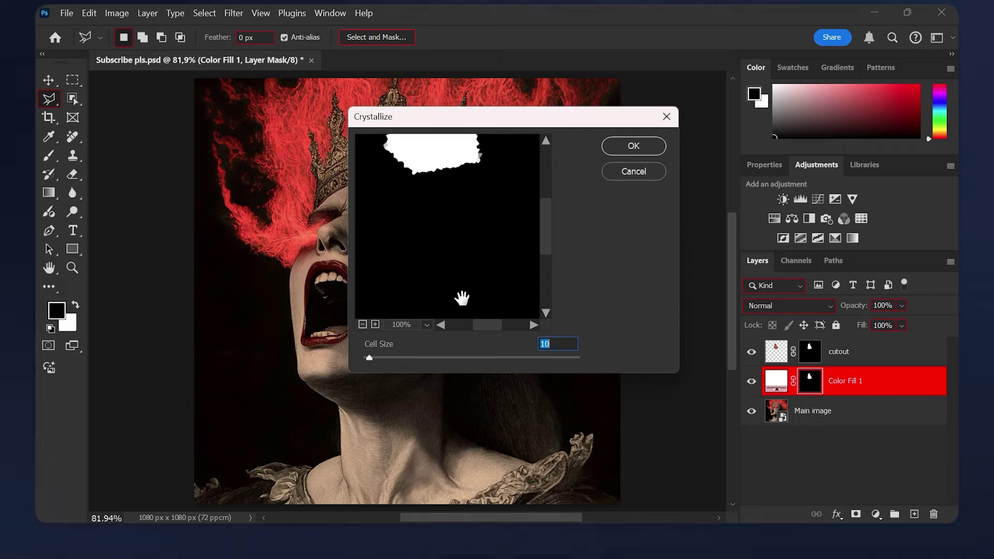
{"action": "type", "text": "5"}
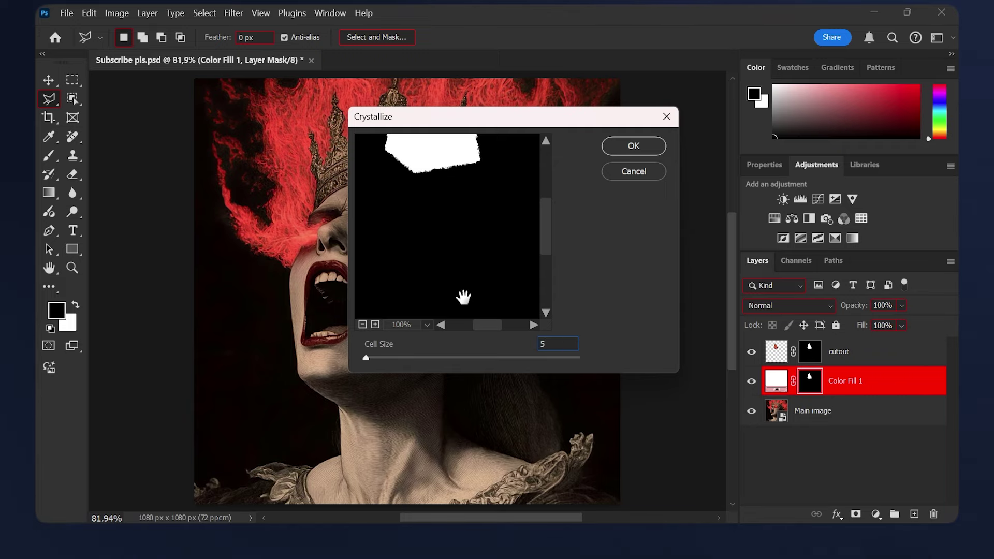
{"action": "left_click", "coordinate": [637, 147]}
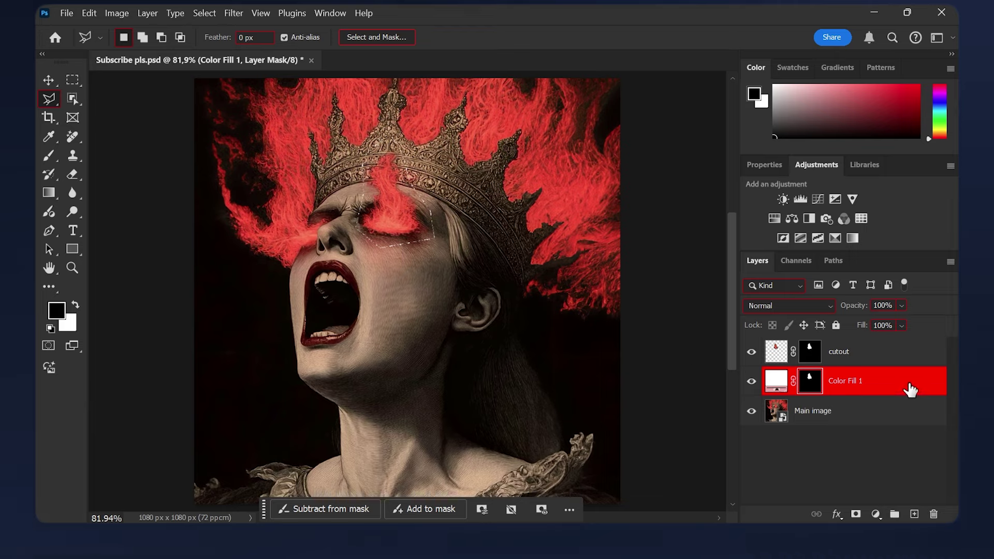
Step: Duplicate Color Fill 1, rename the copy Color Fill 2, and target its mask
{"action": "key", "text": "ctrl+j"}
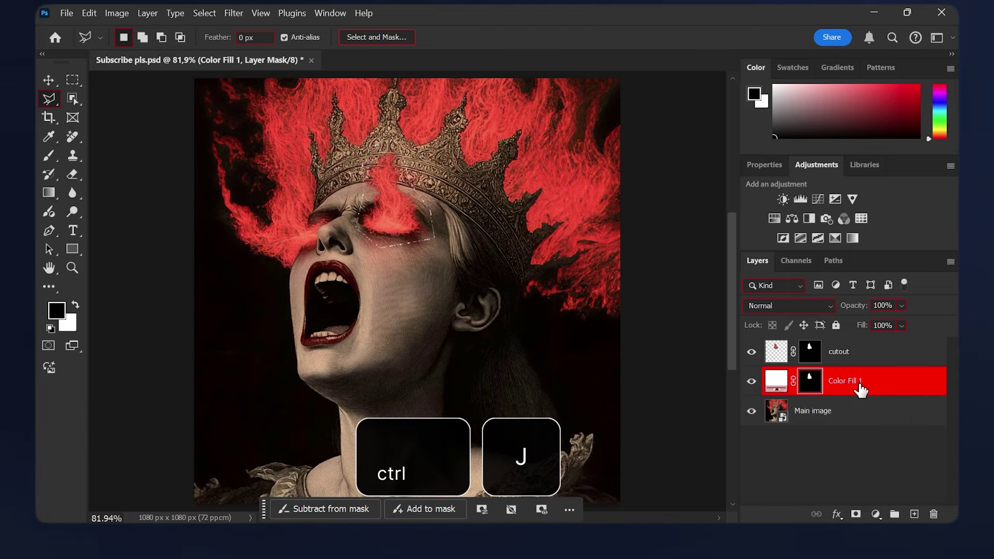
{"action": "double_click", "coordinate": [858, 381]}
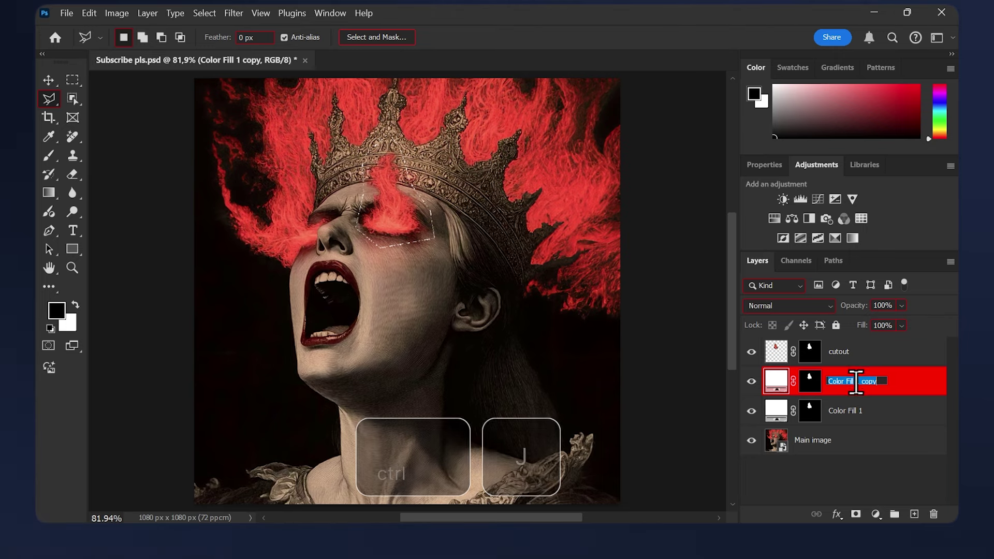
{"action": "left_click_drag", "start_coordinate": [858, 382], "coordinate": [885, 382]}
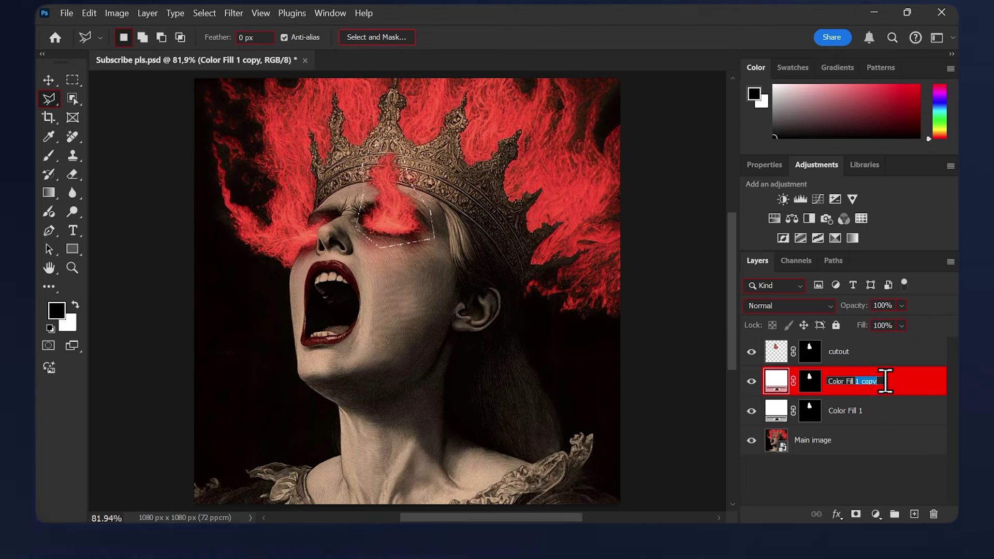
{"action": "type", "text": "2"}
{"action": "key", "text": "Return"}
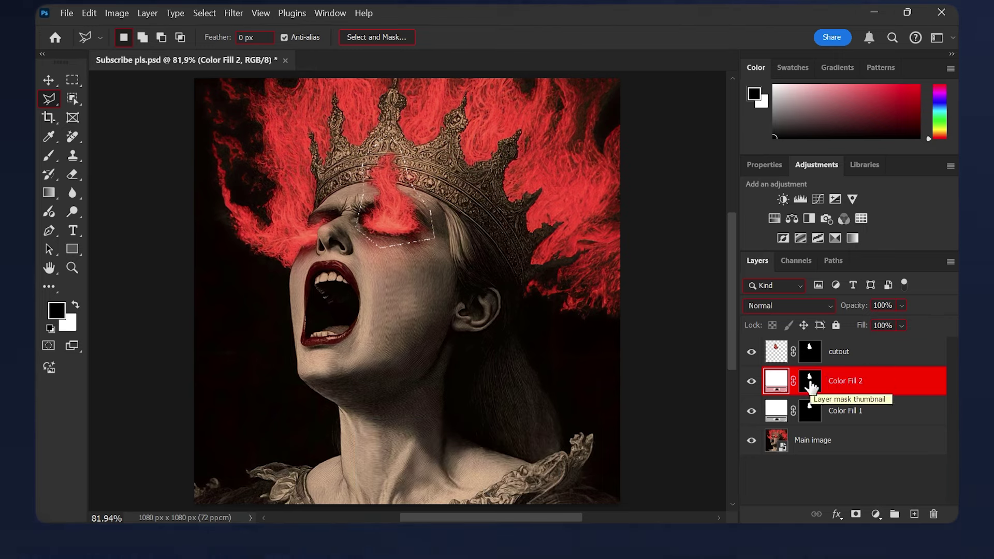
{"action": "left_click", "coordinate": [811, 383]}
Step: Apply a 1.0-pixel Gaussian Blur to the Color Fill 2 mask
{"action": "left_click", "coordinate": [234, 13]}
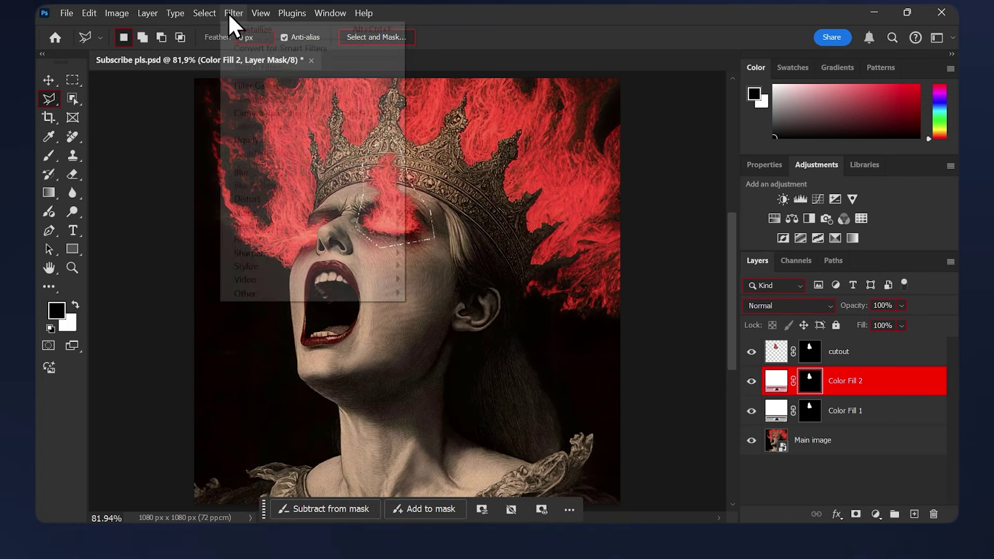
{"action": "mouse_move", "coordinate": [306, 177]}
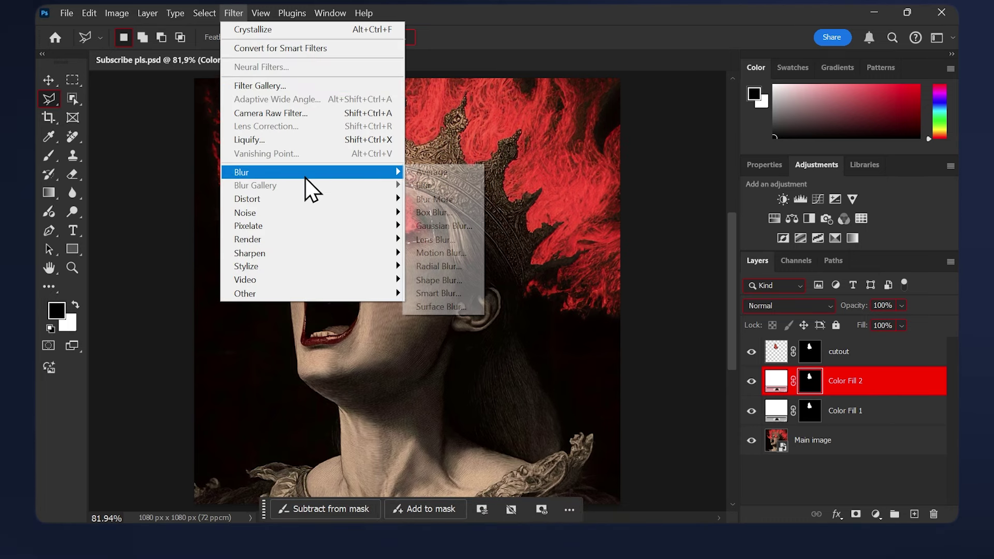
{"action": "left_click", "coordinate": [456, 226]}
{"action": "mouse_move", "coordinate": [568, 111]}
{"action": "left_mouse_down"}
{"action": "mouse_move", "coordinate": [502, 111]}
{"action": "mouse_move", "coordinate": [557, 107]}
{"action": "left_mouse_up"}
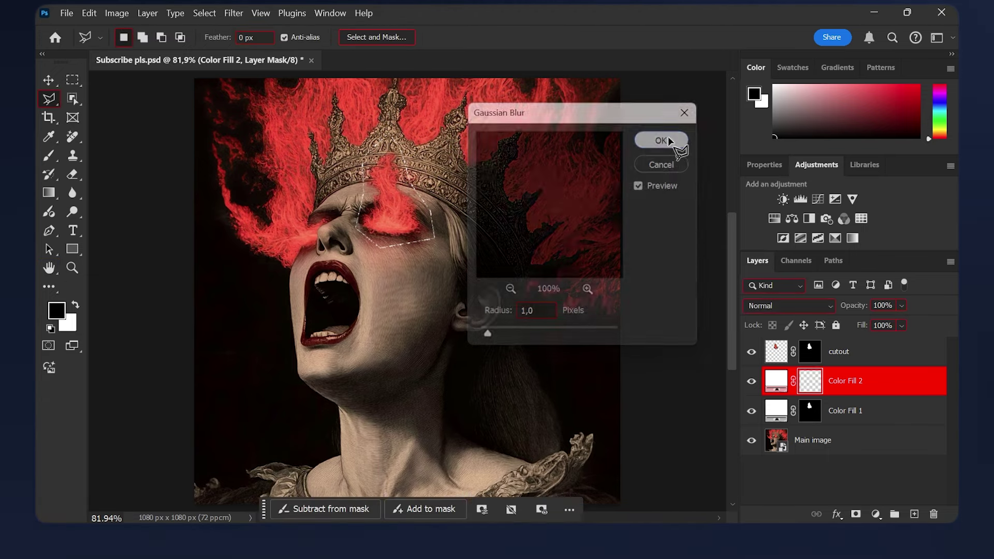
{"action": "scroll", "coordinate": [471, 226], "scroll_direction": "up", "scroll_amount": 5}
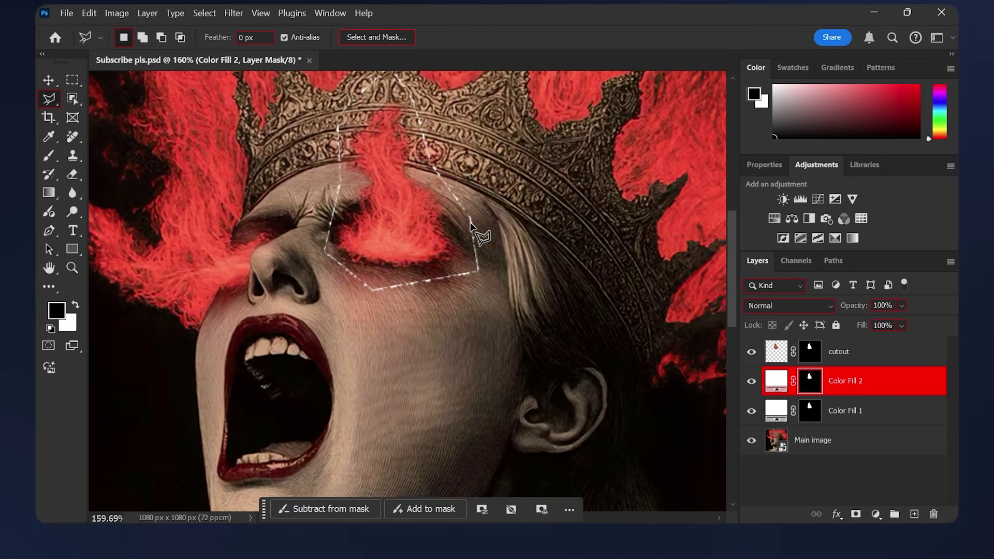
Step: Apply Pixelate > Crystallize at Cell Size 6 to the Color Fill 2 mask
{"action": "scroll", "coordinate": [484, 238], "scroll_direction": "up", "scroll_amount": 3}
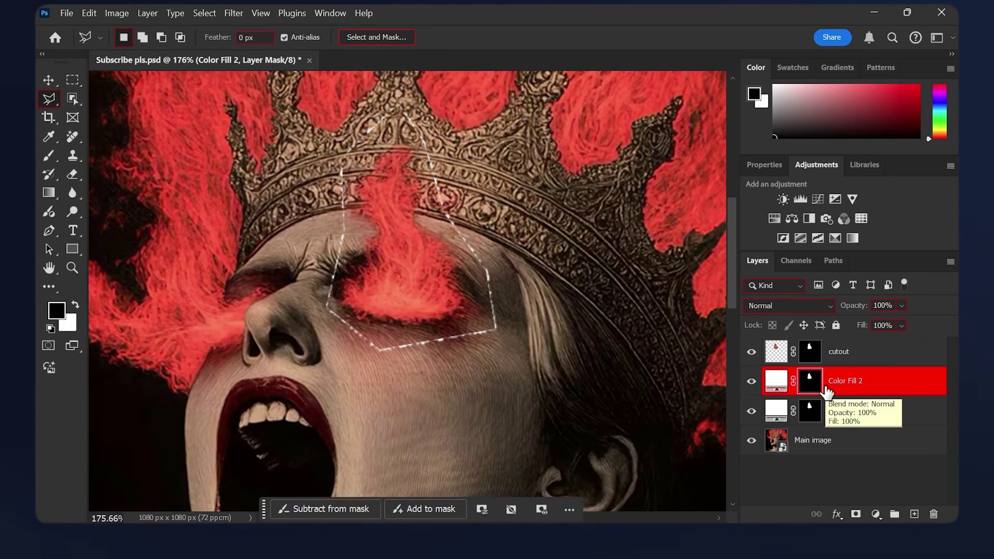
{"action": "left_click", "coordinate": [235, 13]}
{"action": "mouse_move", "coordinate": [362, 239]}
{"action": "left_click", "coordinate": [438, 253]}
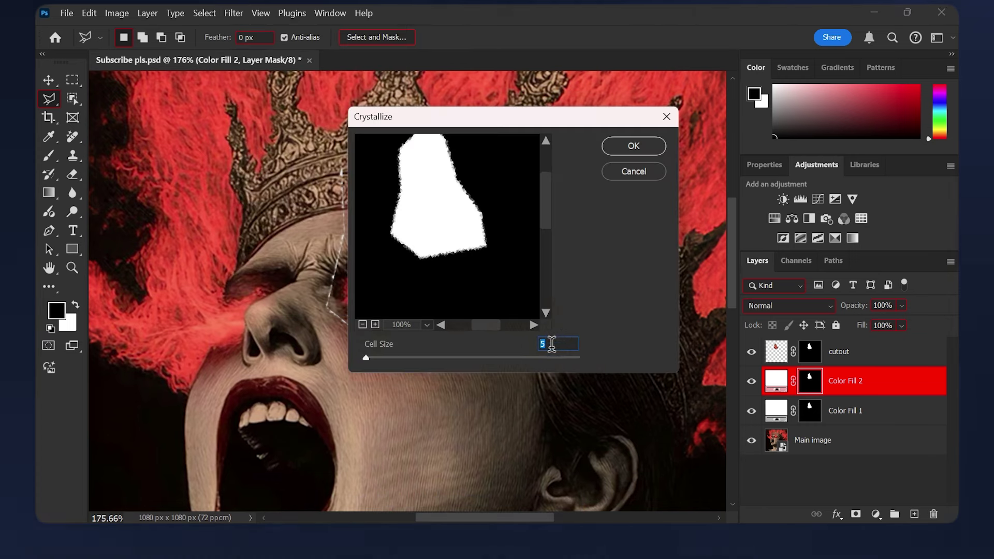
{"action": "type", "text": "6"}
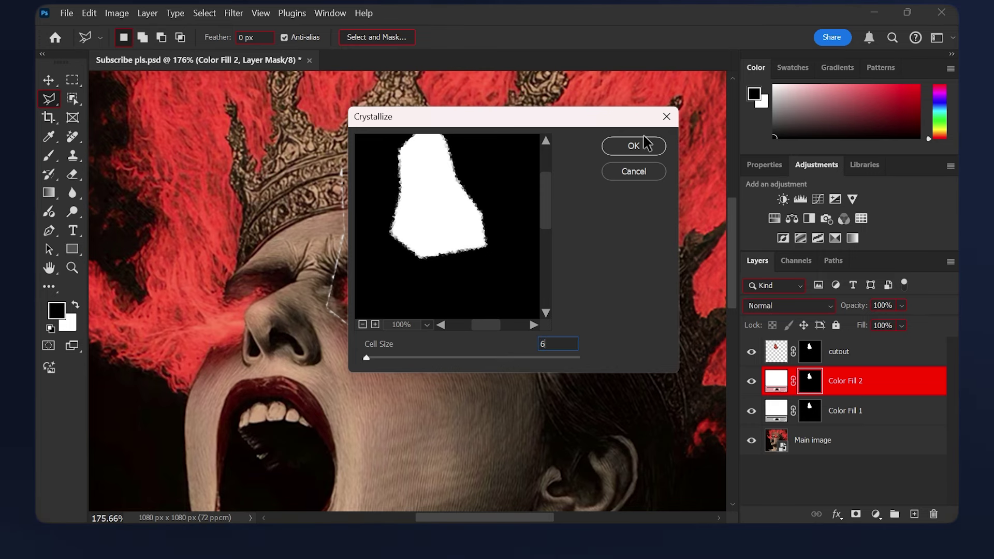
{"action": "left_click", "coordinate": [634, 146]}
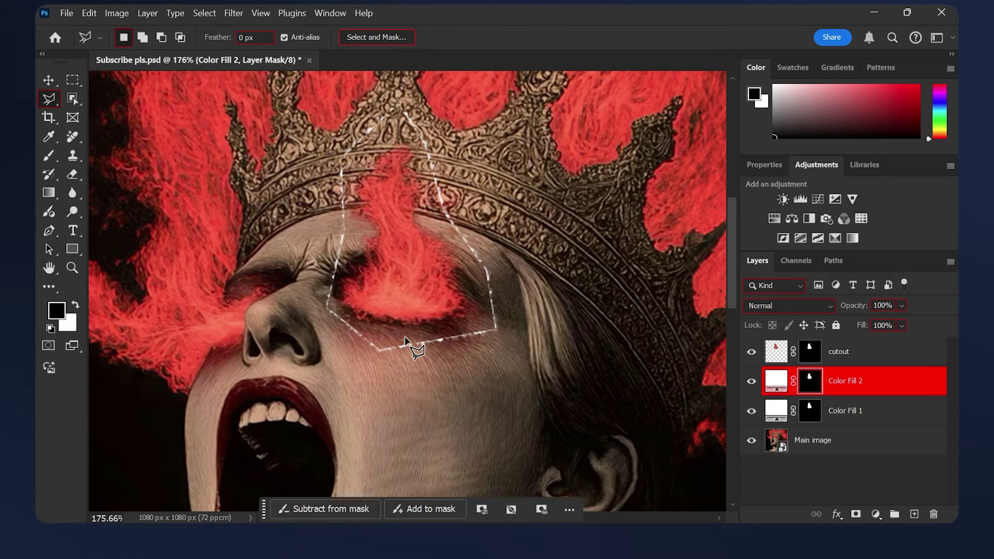
Step: Use Levels to raise the Color Fill 2 mask's black input level to 35
{"action": "scroll", "coordinate": [407, 345], "scroll_direction": "up", "scroll_amount": 1}
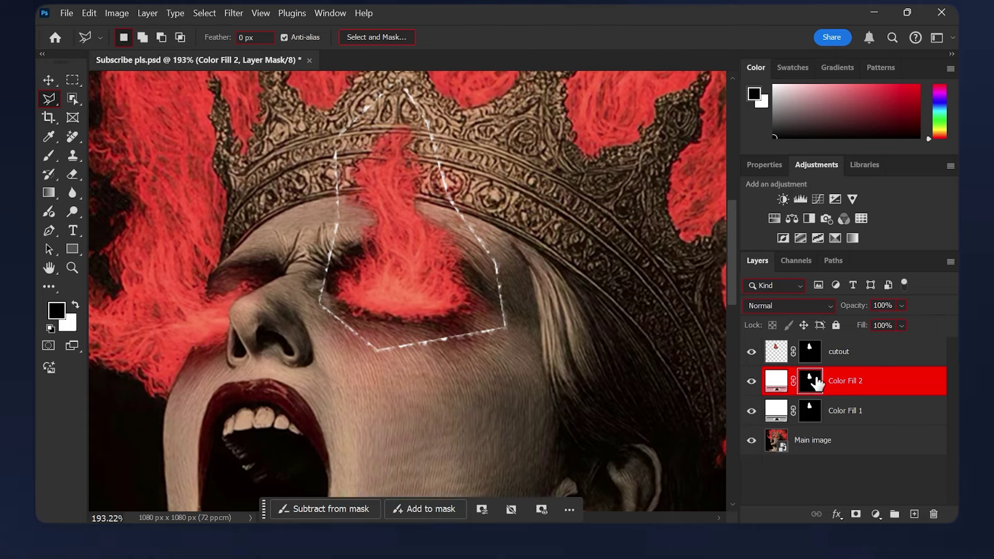
{"action": "key", "text": "ctrl+l"}
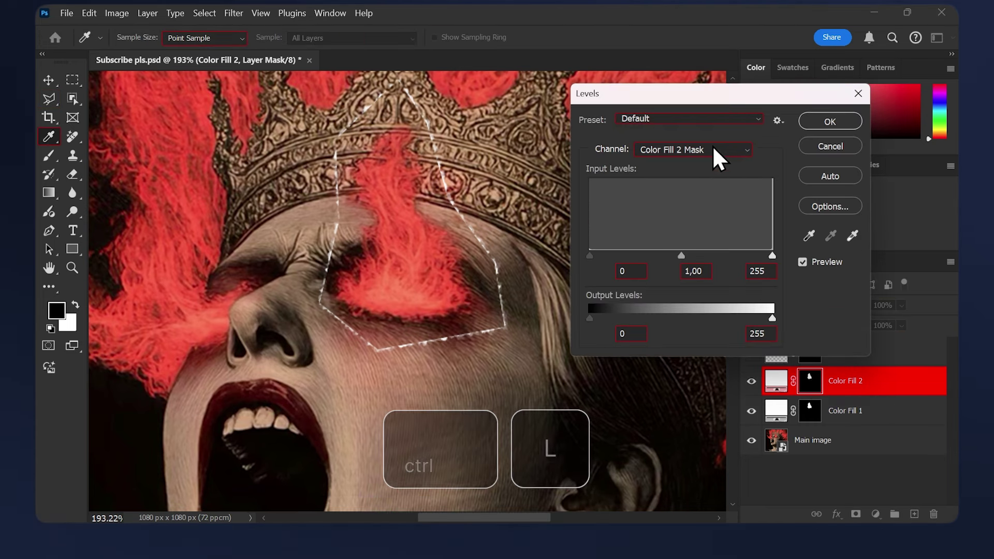
{"action": "left_click_drag", "start_coordinate": [697, 95], "coordinate": [680, 92]}
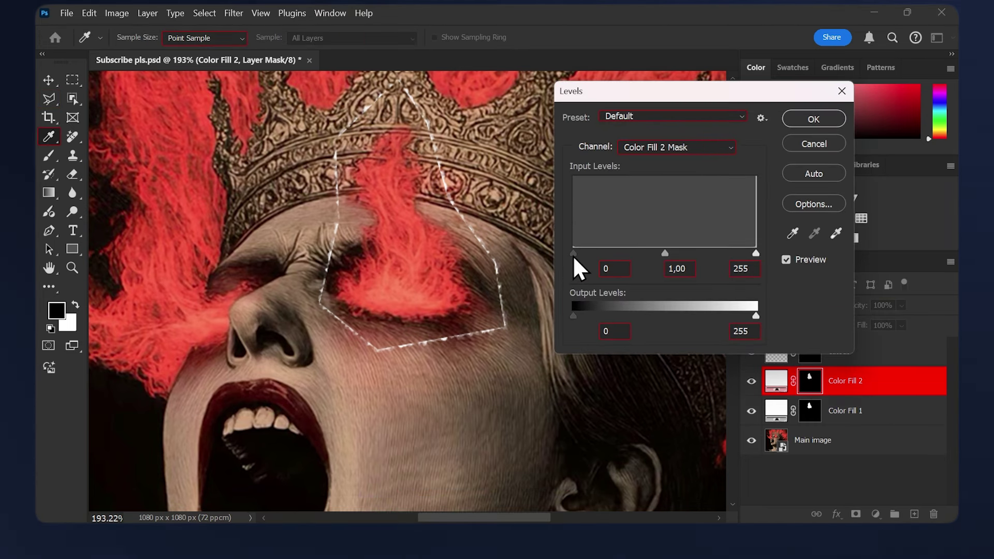
{"action": "left_click_drag", "start_coordinate": [573, 256], "coordinate": [601, 265]}
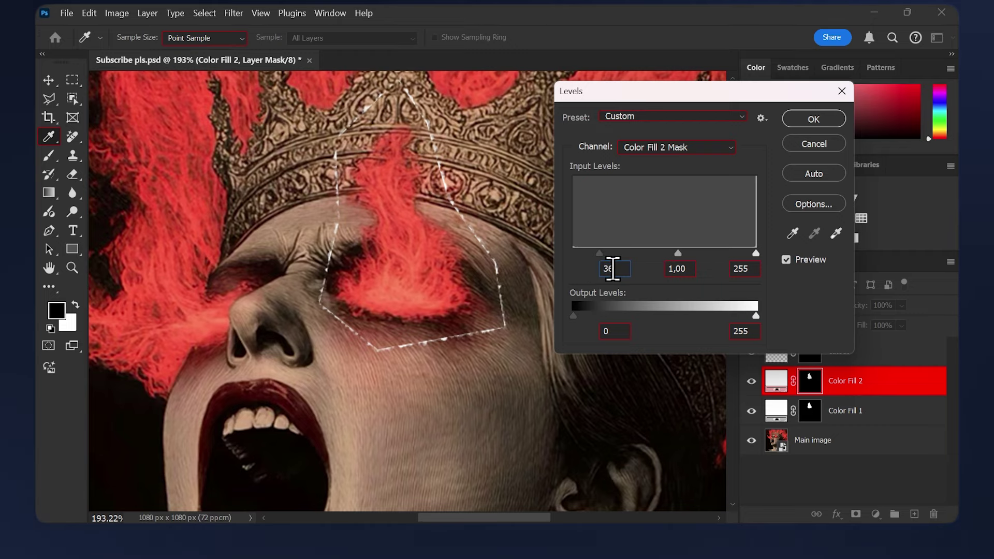
{"action": "double_click", "coordinate": [612, 268]}
{"action": "type", "text": "35"}
{"action": "left_click", "coordinate": [812, 119]}
{"action": "key", "text": "v"}
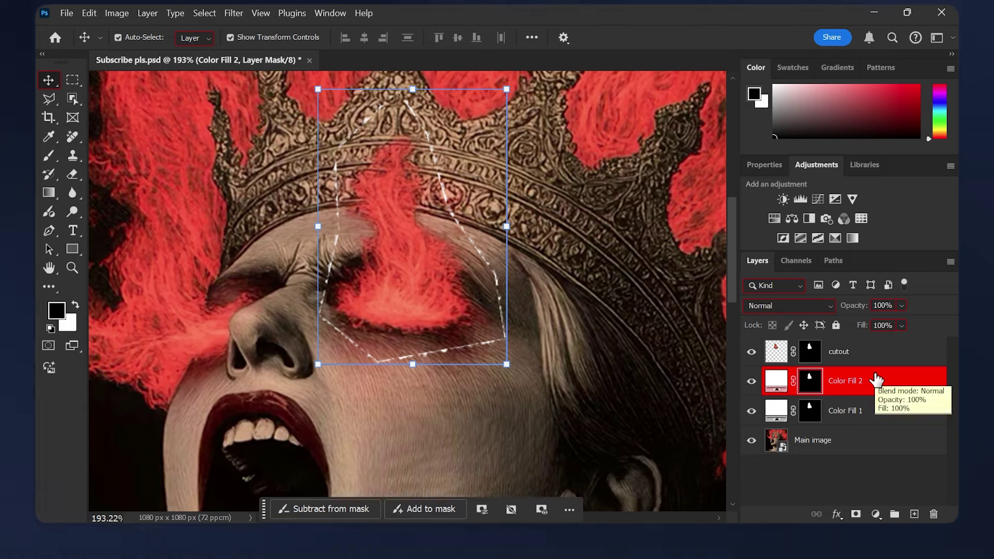
Step: Duplicate Color Fill 2 as a layer named Color Fill 3 and target its mask
{"action": "key", "text": "ctrl+j"}
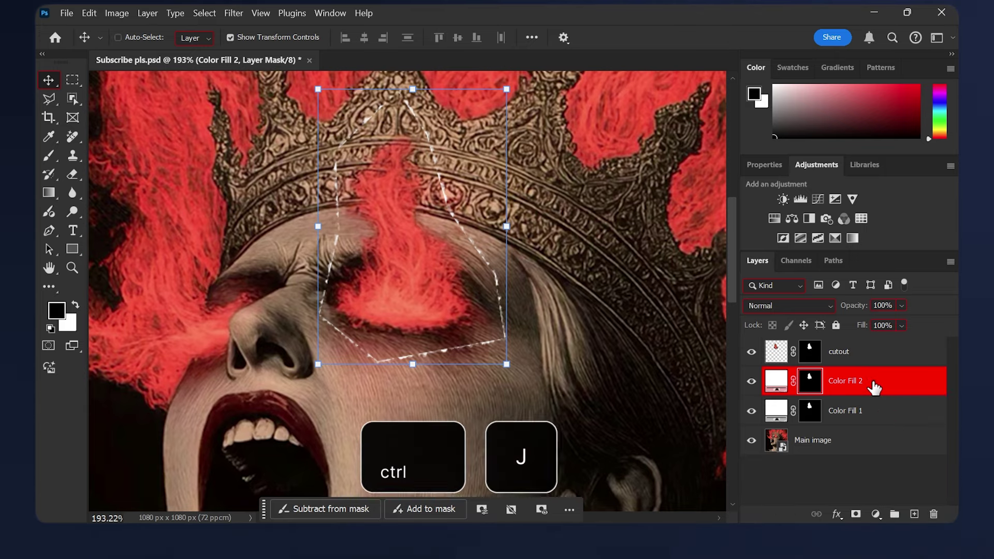
{"action": "double_click", "coordinate": [854, 382]}
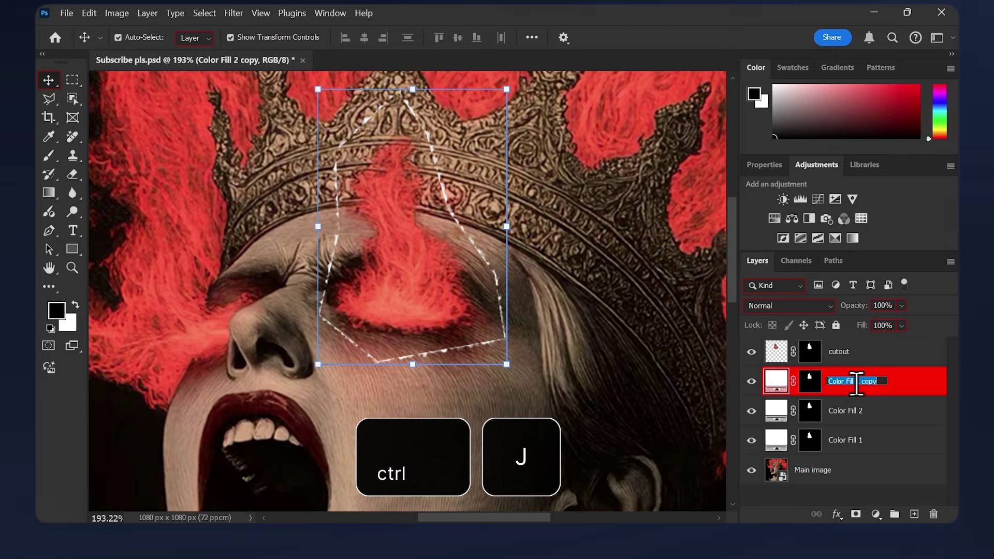
{"action": "type", "text": "Color Fill 3"}
{"action": "key", "text": "Return"}
{"action": "left_click", "coordinate": [812, 387]}
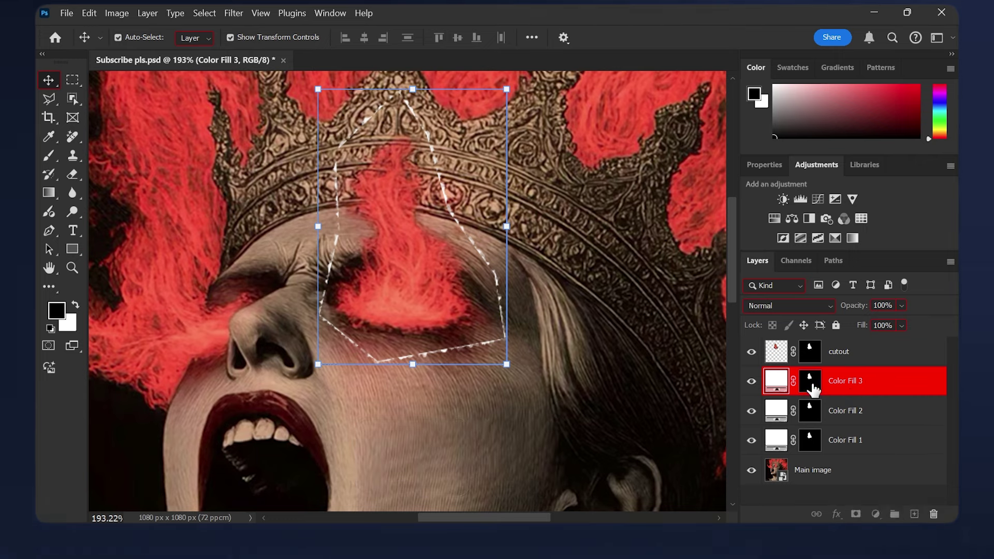
Step: Apply a Ripple of Amount 180, Medium size, to the Color Fill 3 mask
{"action": "left_click", "coordinate": [235, 9]}
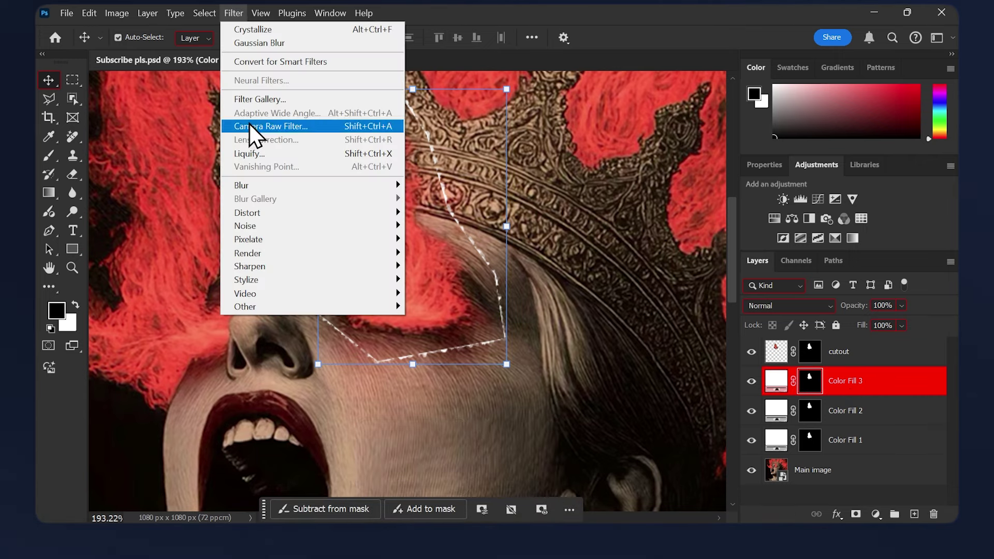
{"action": "mouse_move", "coordinate": [263, 212]}
{"action": "left_click", "coordinate": [431, 253]}
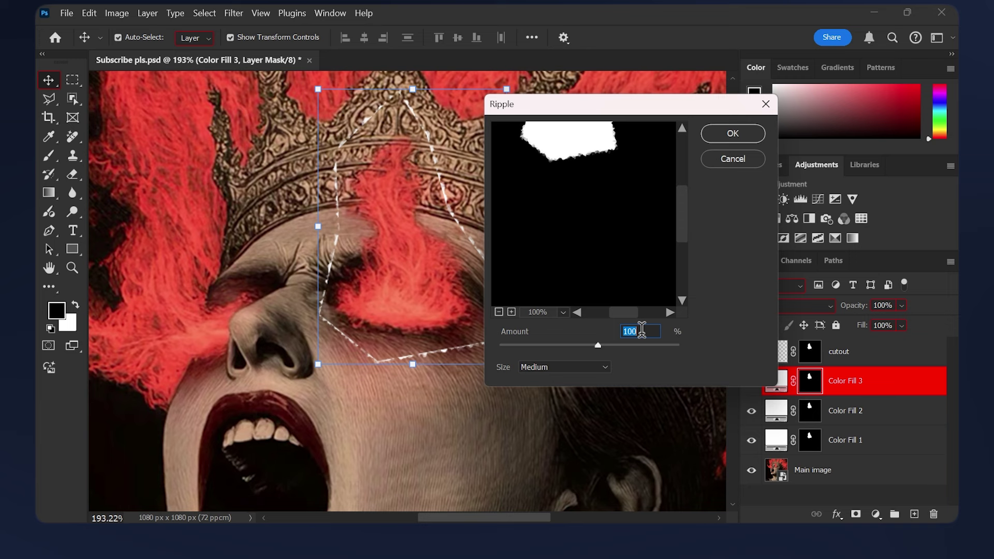
{"action": "type", "text": "180"}
{"action": "left_click", "coordinate": [732, 133]}
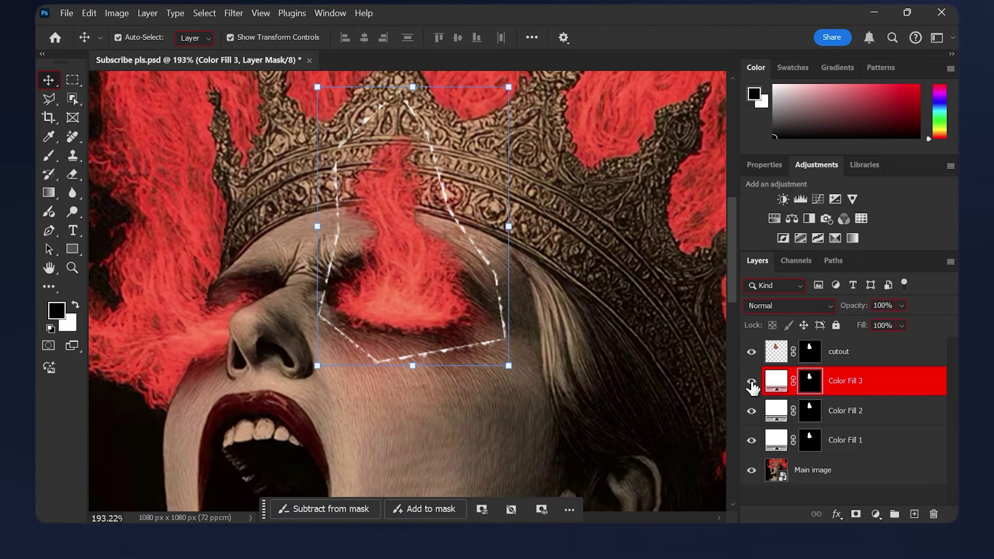
{"action": "key", "text": "ctrl+2"}
{"action": "scroll", "coordinate": [606, 336], "scroll_direction": "down", "scroll_amount": 2}
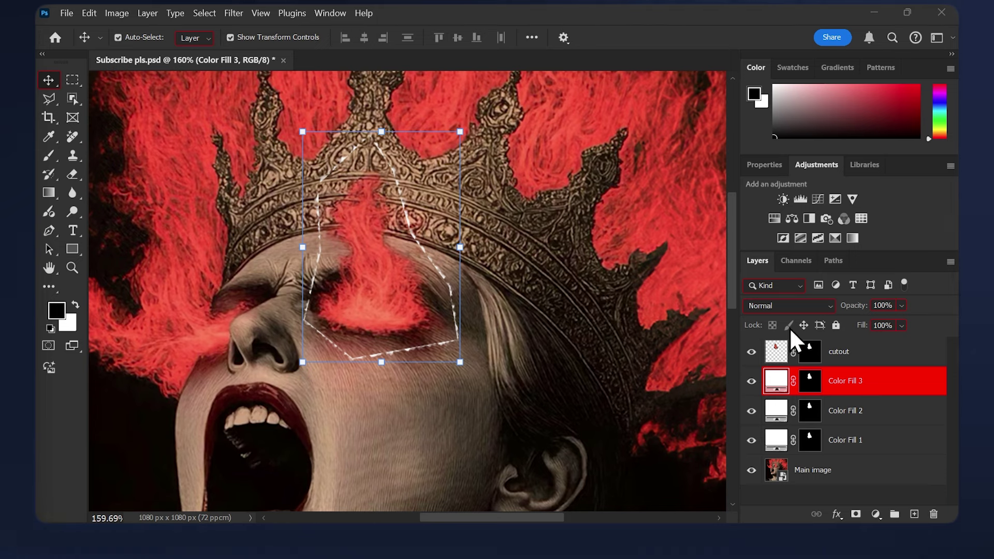
Step: Convert the cutout layer through Color Fill 1 into a single smart object
{"action": "left_click", "coordinate": [844, 440]}
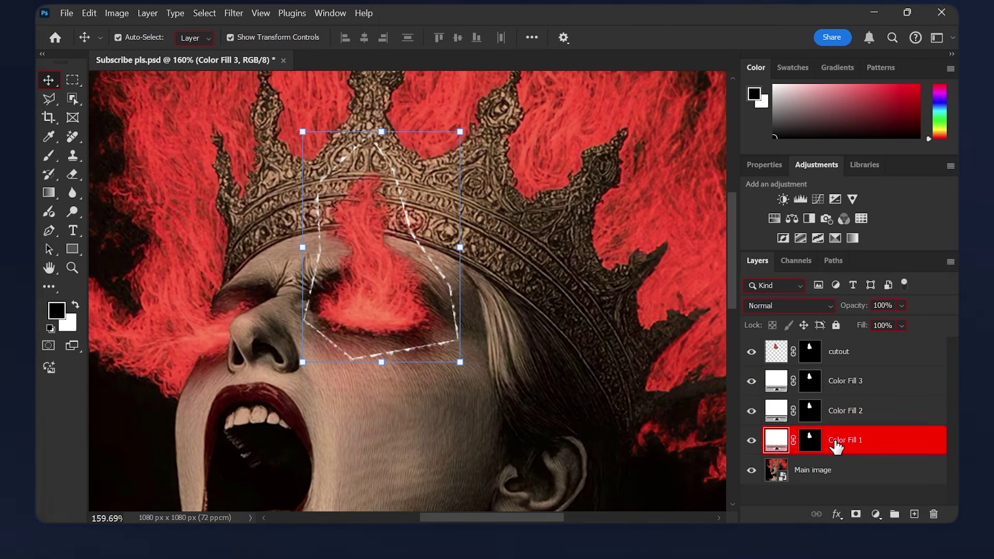
{"action": "left_click", "coordinate": [844, 352], "text": "shift"}
{"action": "right_click", "coordinate": [845, 365]}
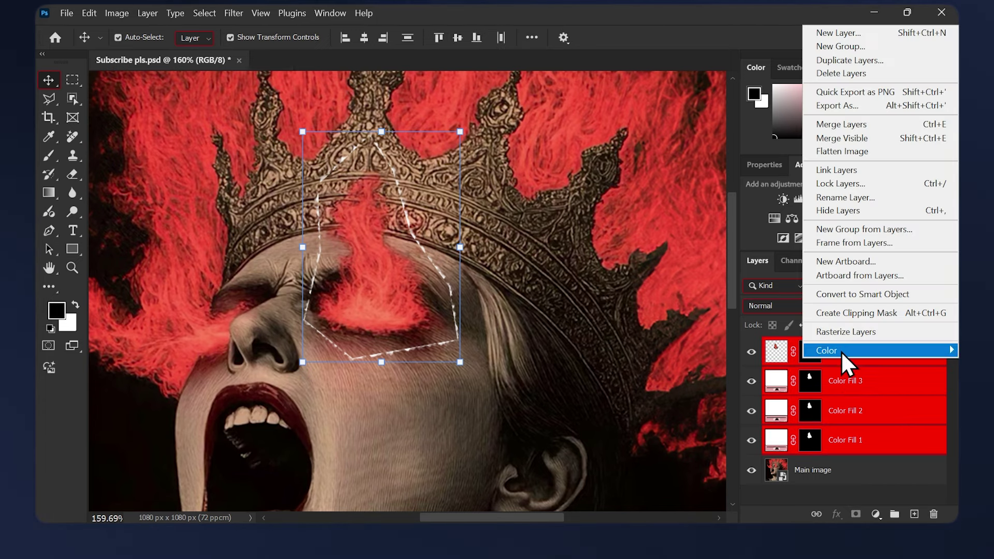
{"action": "left_click", "coordinate": [833, 294]}
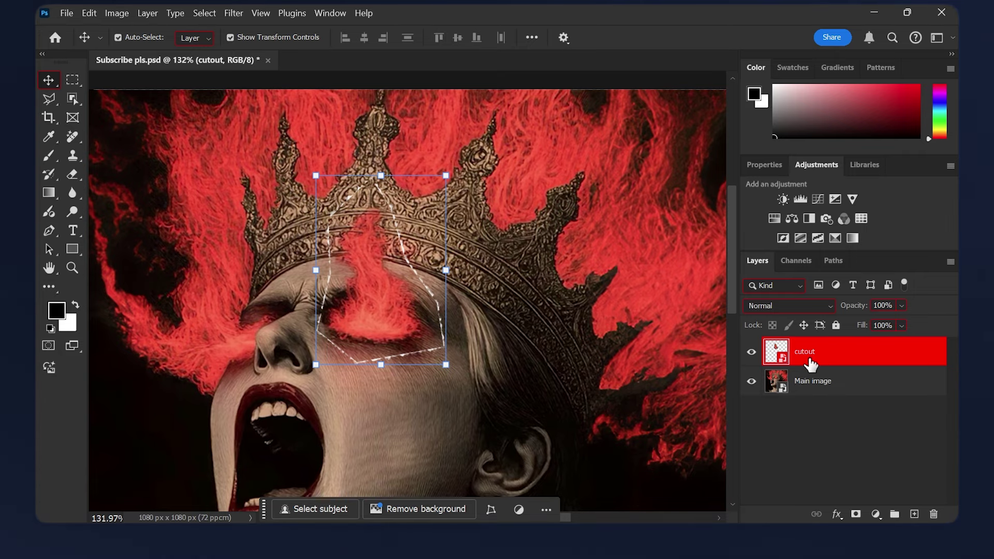
Step: Add a drop shadow with angle 141, distance 6 and 77% opacity
{"action": "left_click", "coordinate": [833, 513]}
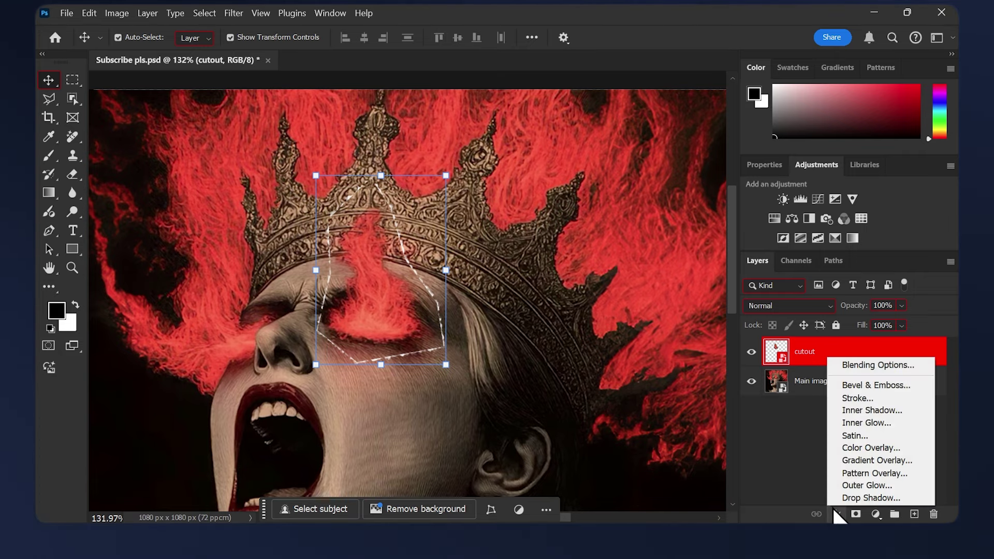
{"action": "left_click", "coordinate": [849, 498]}
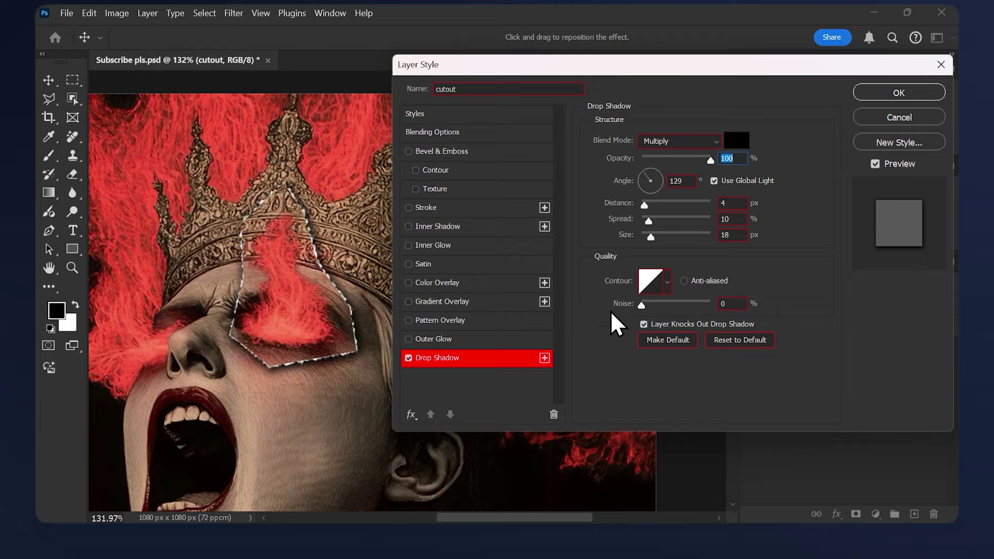
{"action": "left_click_drag", "start_coordinate": [323, 366], "coordinate": [324, 368]}
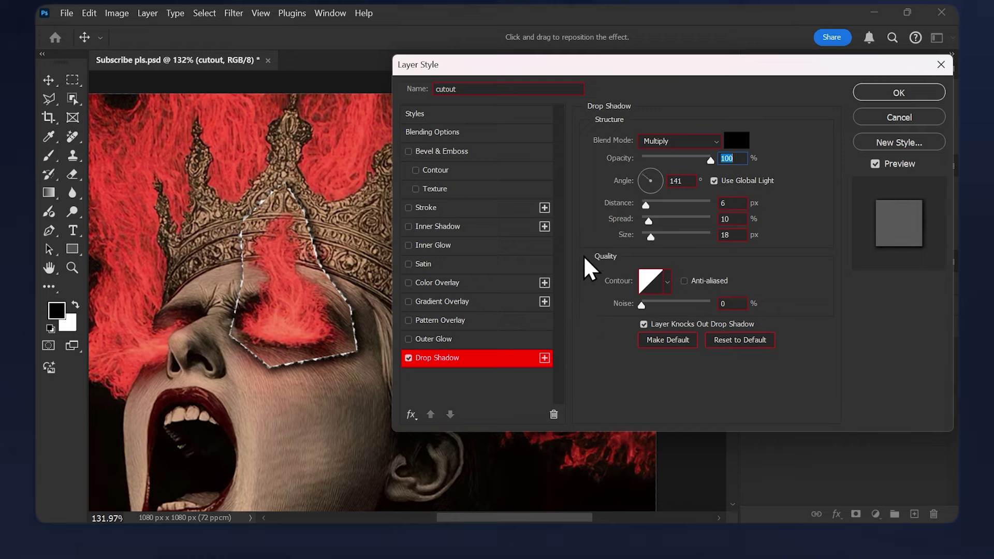
{"action": "left_click", "coordinate": [711, 161]}
{"action": "left_click_drag", "start_coordinate": [711, 161], "coordinate": [695, 162]}
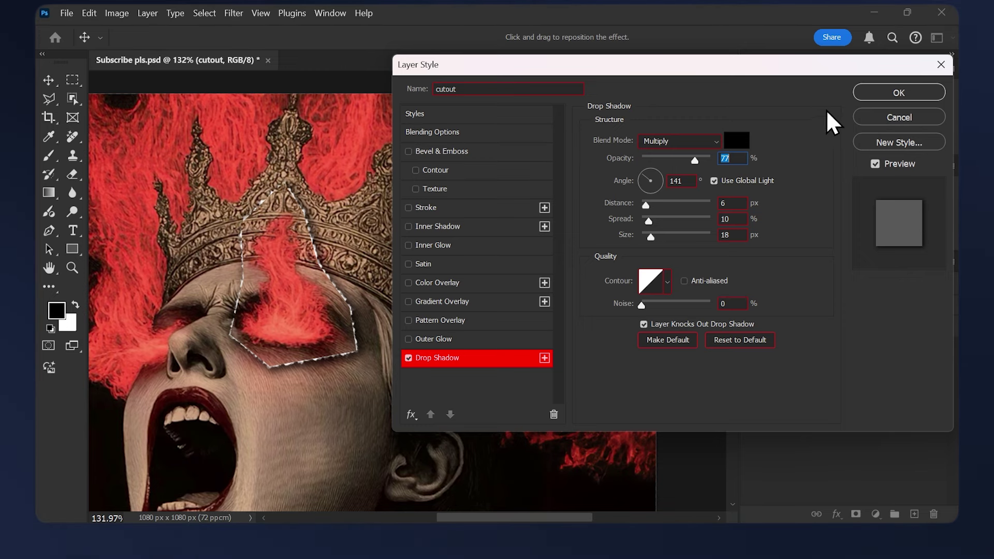
{"action": "left_click", "coordinate": [875, 94]}
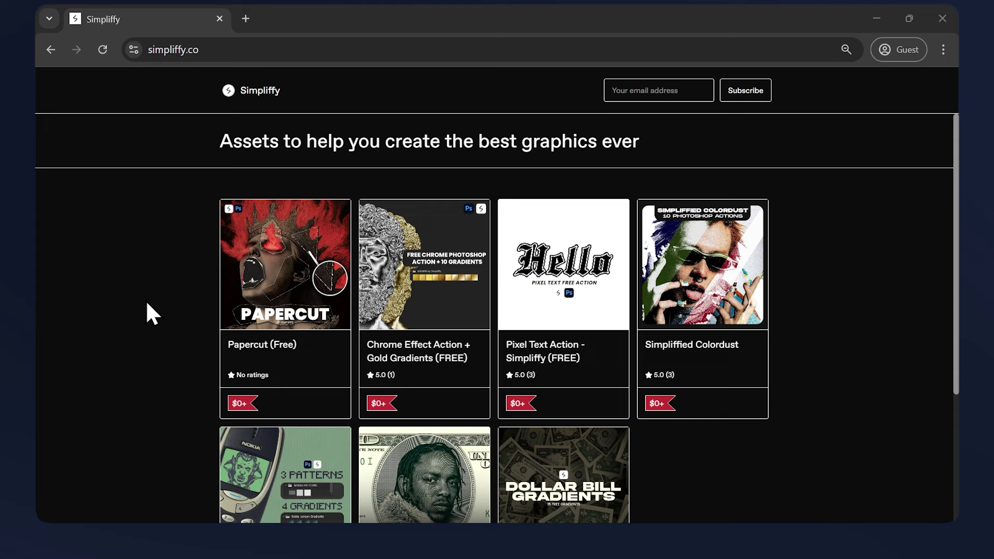
Step: Open the Papercut (Free) product page from the Simpliffy assets page
{"action": "scroll", "coordinate": [147, 304], "scroll_direction": "down", "scroll_amount": 4}
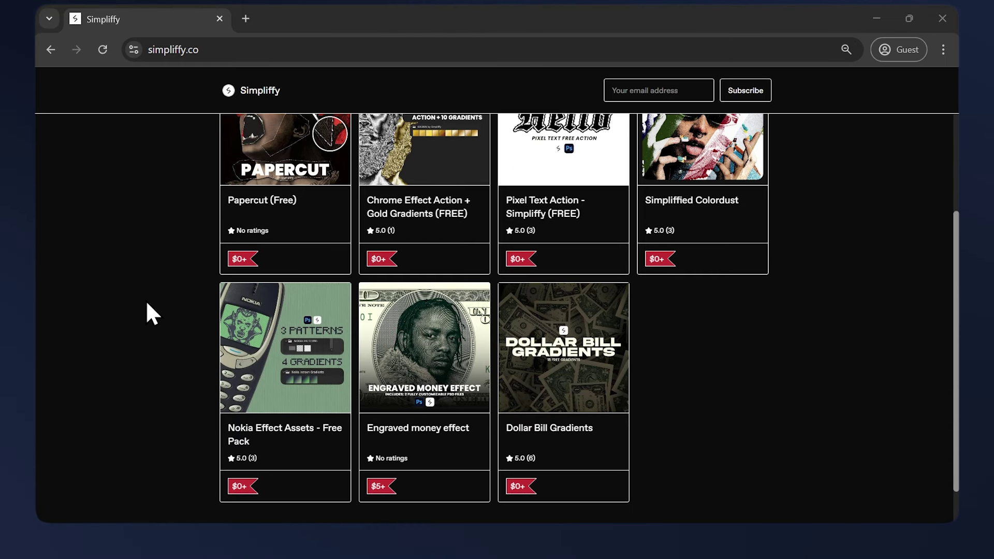
{"action": "scroll", "coordinate": [146, 311], "scroll_direction": "up", "scroll_amount": 4}
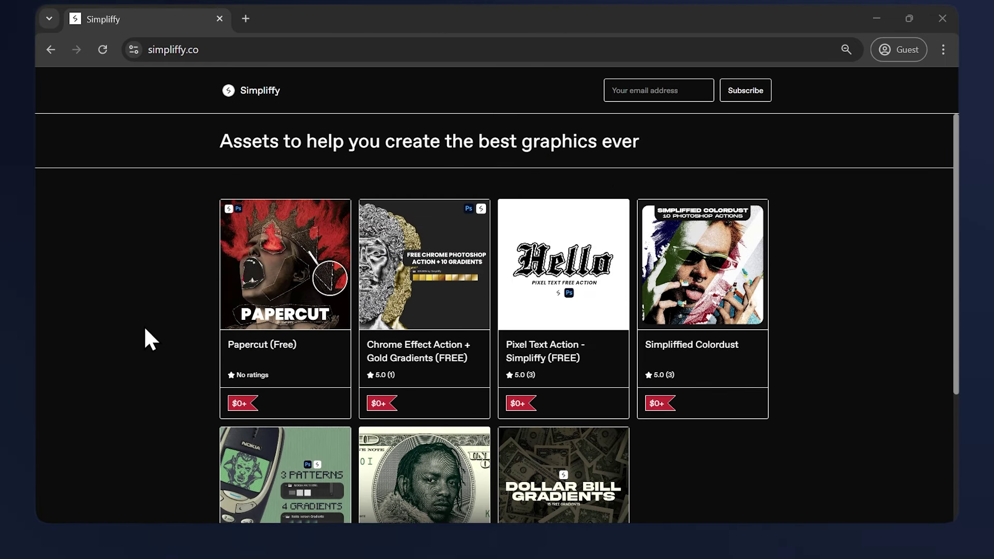
{"action": "left_click", "coordinate": [266, 346]}
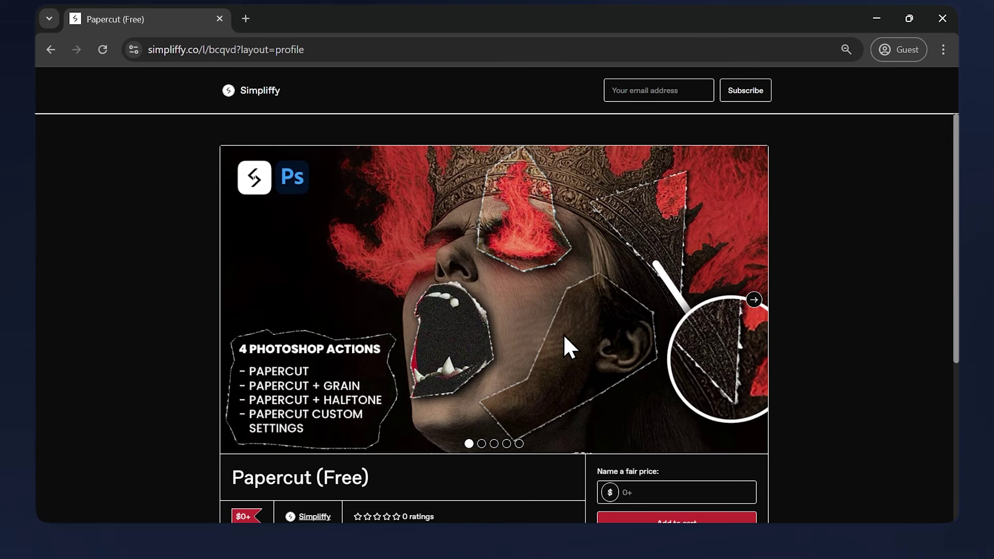
Step: Page through the product's preview images to the last slide
{"action": "left_click", "coordinate": [753, 302]}
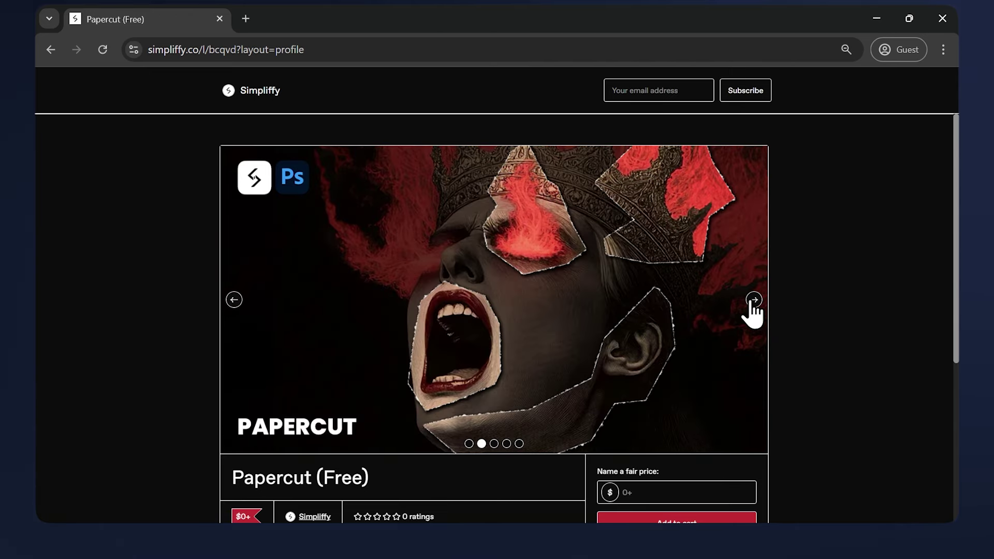
{"action": "left_click", "coordinate": [754, 300]}
{"action": "left_click", "coordinate": [753, 301]}
{"action": "left_click", "coordinate": [753, 300]}
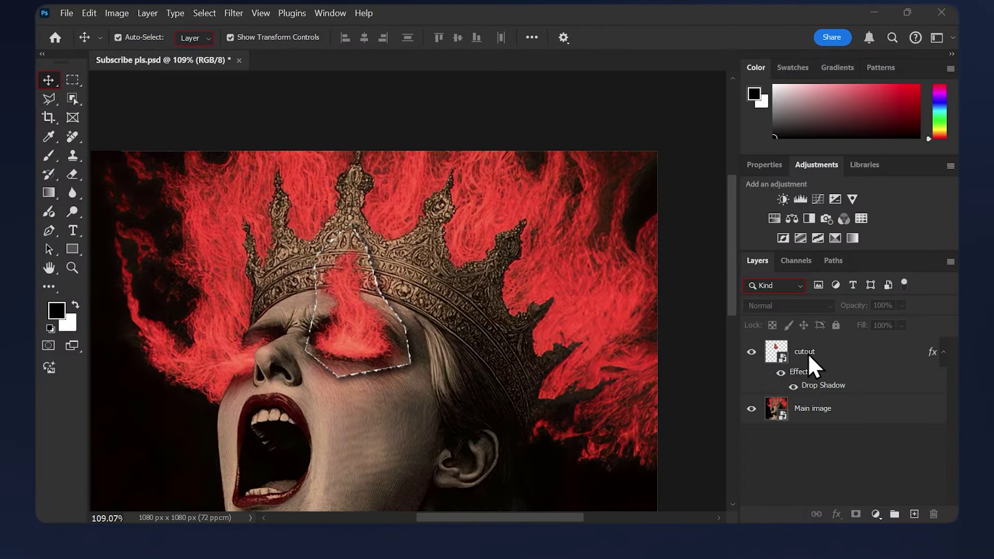
Step: Apply a Camera Raw Filter to the cutout with Grain 80, Size 25 and Roughness 30
{"action": "left_click", "coordinate": [809, 352]}
{"action": "left_click", "coordinate": [231, 13]}
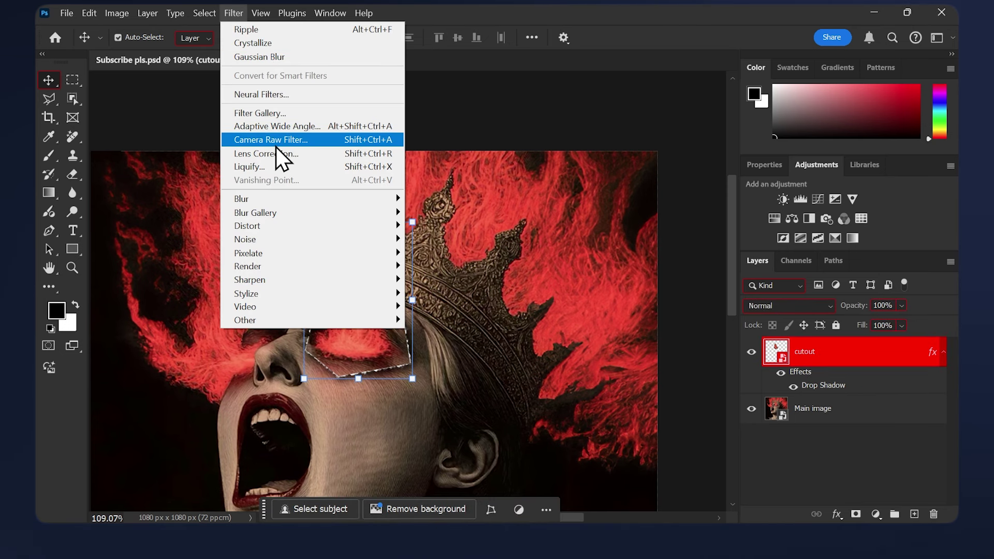
{"action": "left_click", "coordinate": [276, 141]}
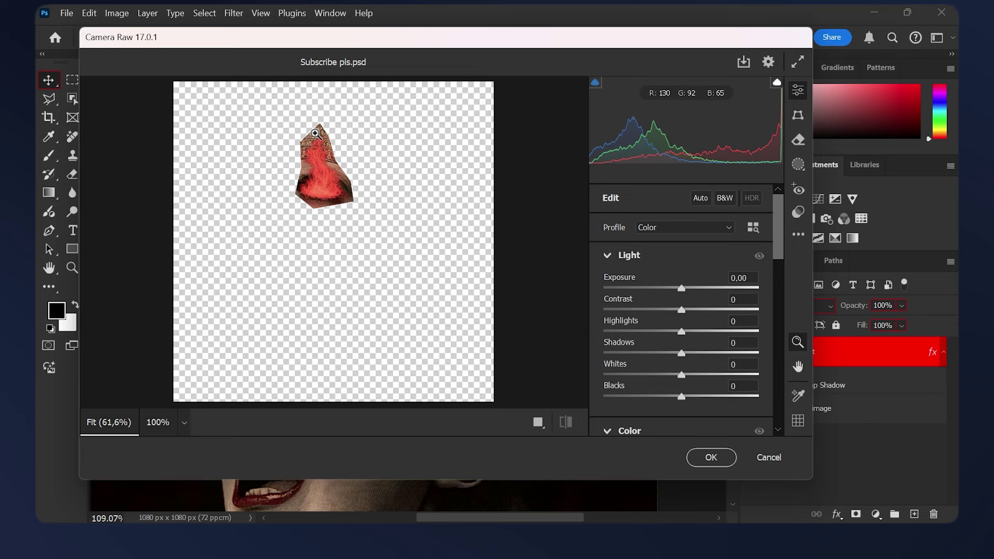
{"action": "left_click", "coordinate": [316, 134]}
{"action": "scroll", "coordinate": [604, 357], "scroll_direction": "down", "scroll_amount": 10}
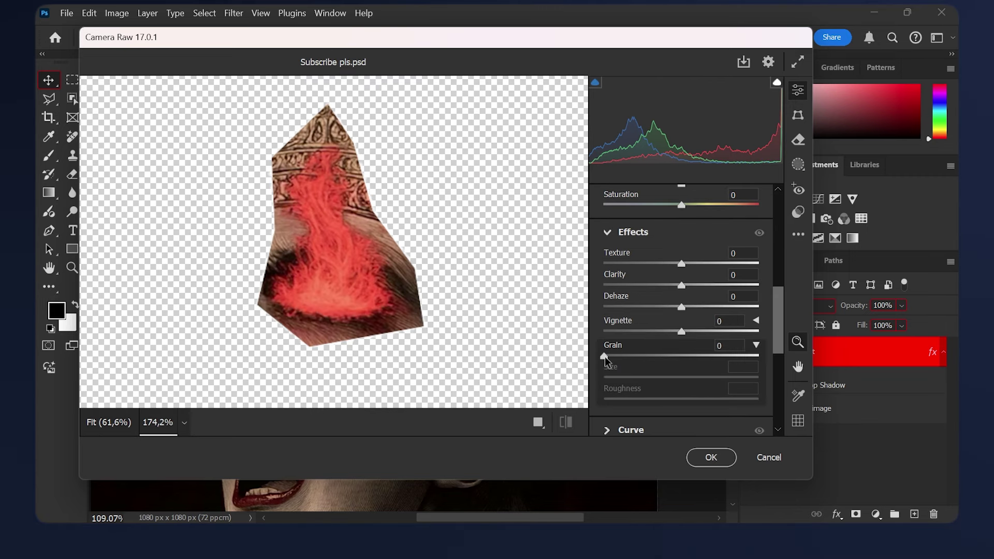
{"action": "left_click_drag", "start_coordinate": [604, 357], "coordinate": [723, 356]}
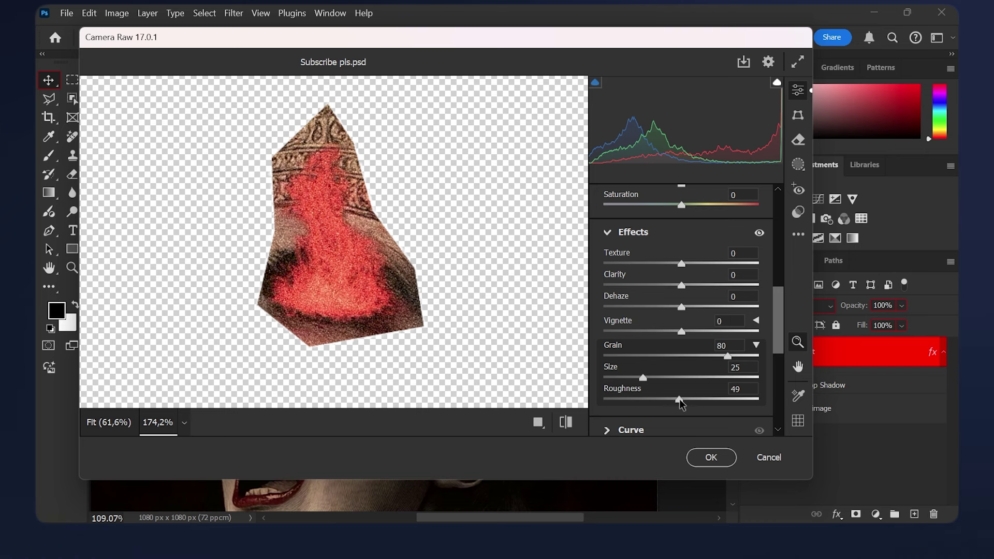
{"action": "left_click_drag", "start_coordinate": [671, 405], "coordinate": [658, 405]}
{"action": "left_click", "coordinate": [709, 459]}
Step: Select the Main image layer and switch to the Polygonal Lasso tool
{"action": "left_click", "coordinate": [446, 313]}
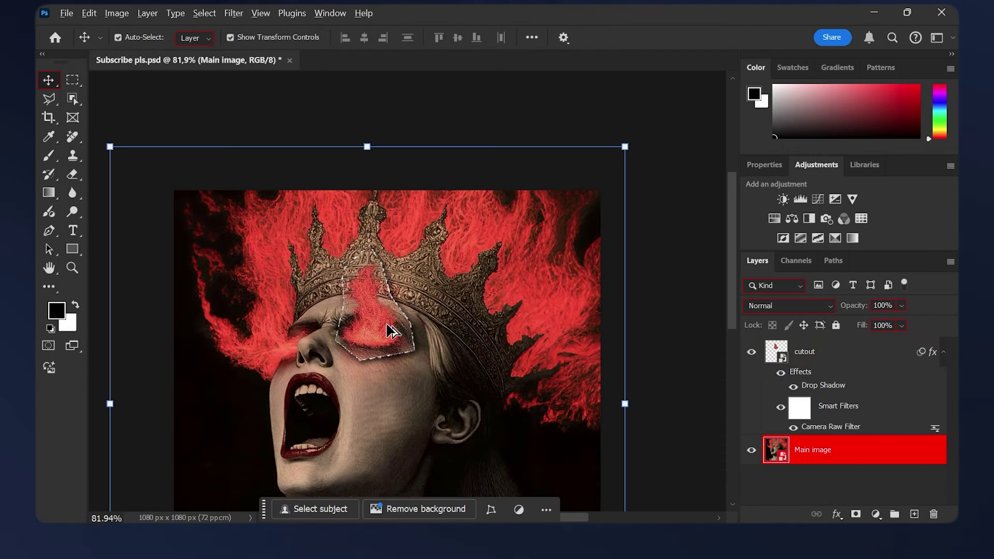
{"action": "scroll", "coordinate": [386, 323], "scroll_direction": "down", "scroll_amount": 2}
{"action": "scroll", "coordinate": [386, 322], "scroll_direction": "up", "scroll_amount": 2}
{"action": "key", "text": "l"}
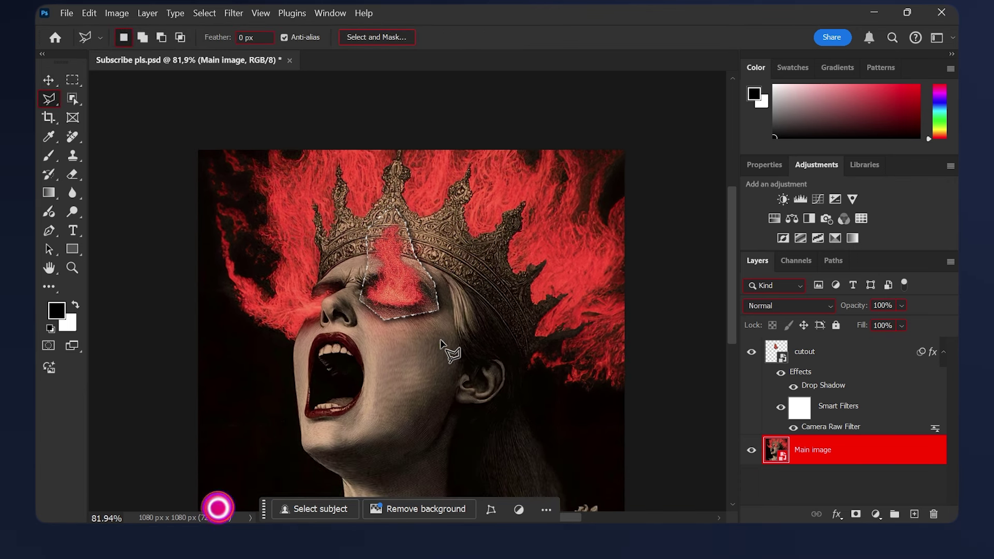